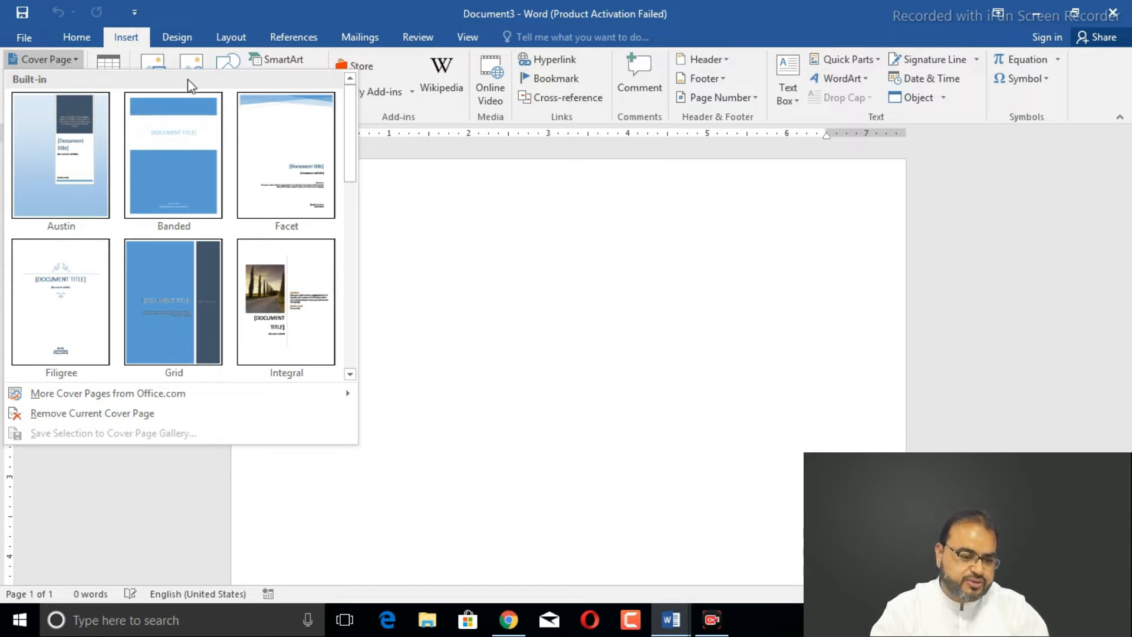
# - Insert the Integral cover page, with its road photo, title and ABSTRACT placeholders
pyautogui.moveTo(352, 147)
pyautogui.mouseDown()
pyautogui.moveTo(354, 323)
pyautogui.moveTo(352, 138)
pyautogui.mouseUp()
pyautogui.click(265, 274)
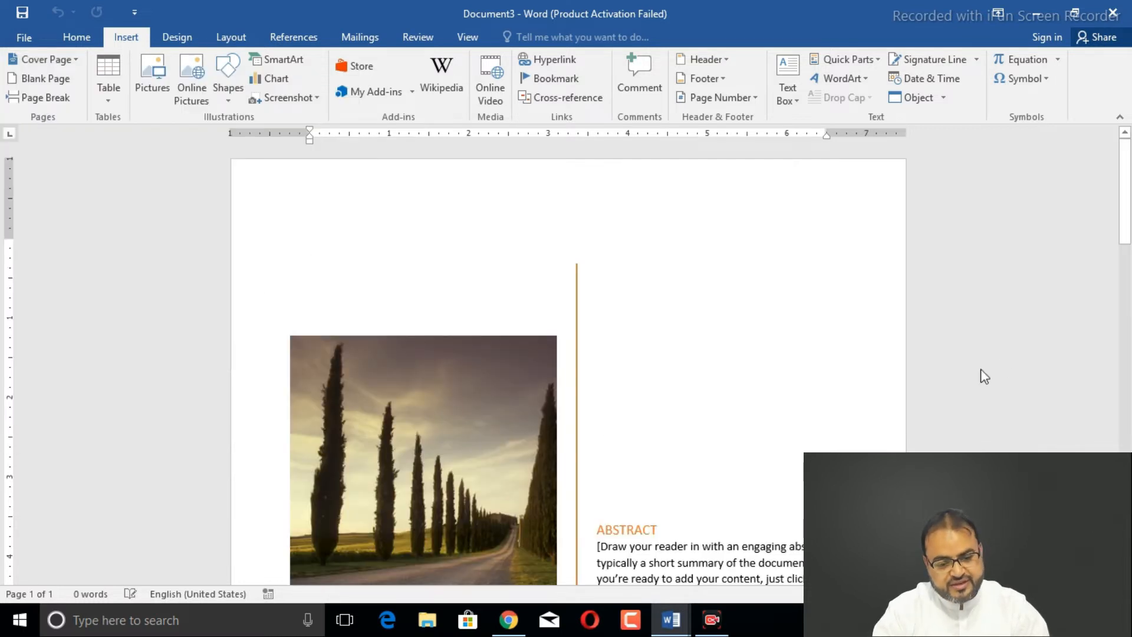
pyautogui.moveTo(1125, 209); pyautogui.dragTo(1129, 267)
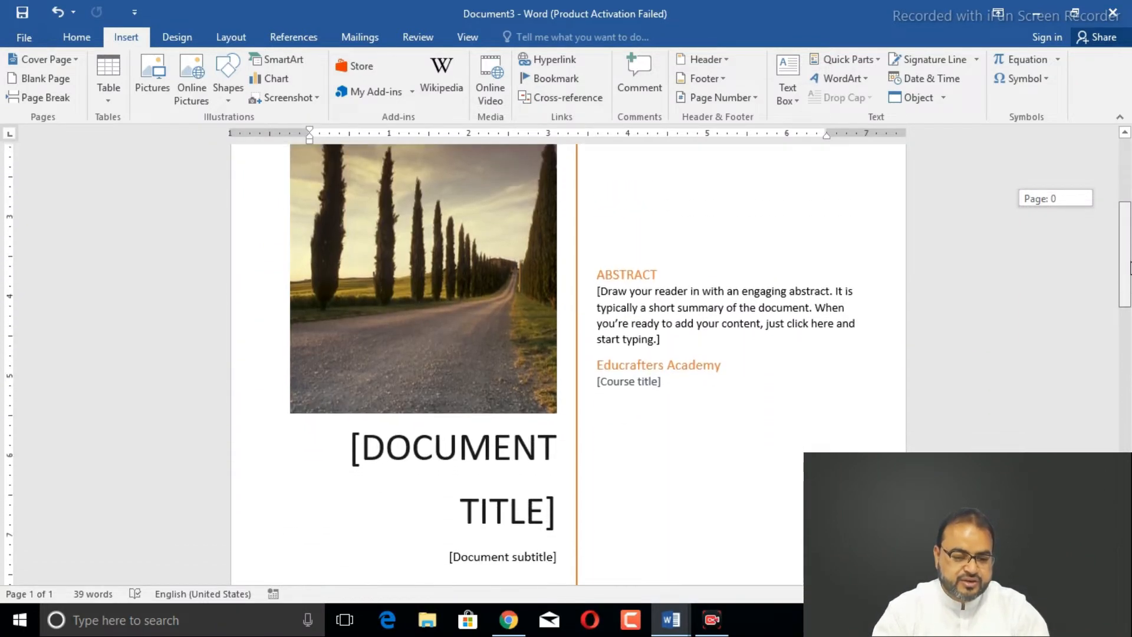
# - Replace the document title placeholder with PORTFOLIO
pyautogui.click(512, 441)
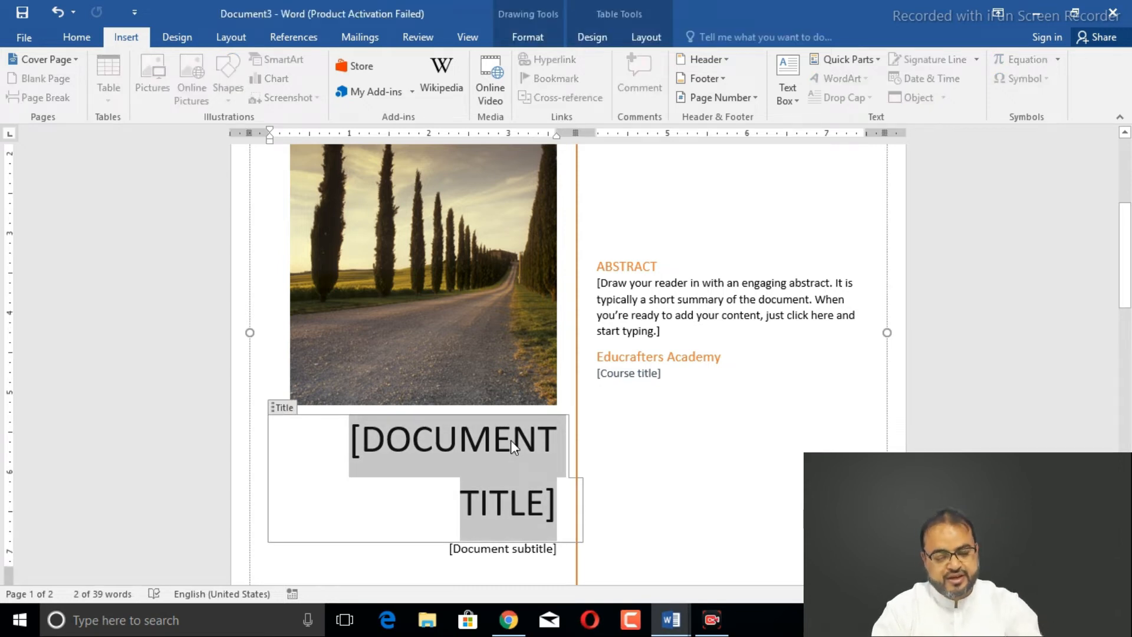
pyautogui.write('POR')
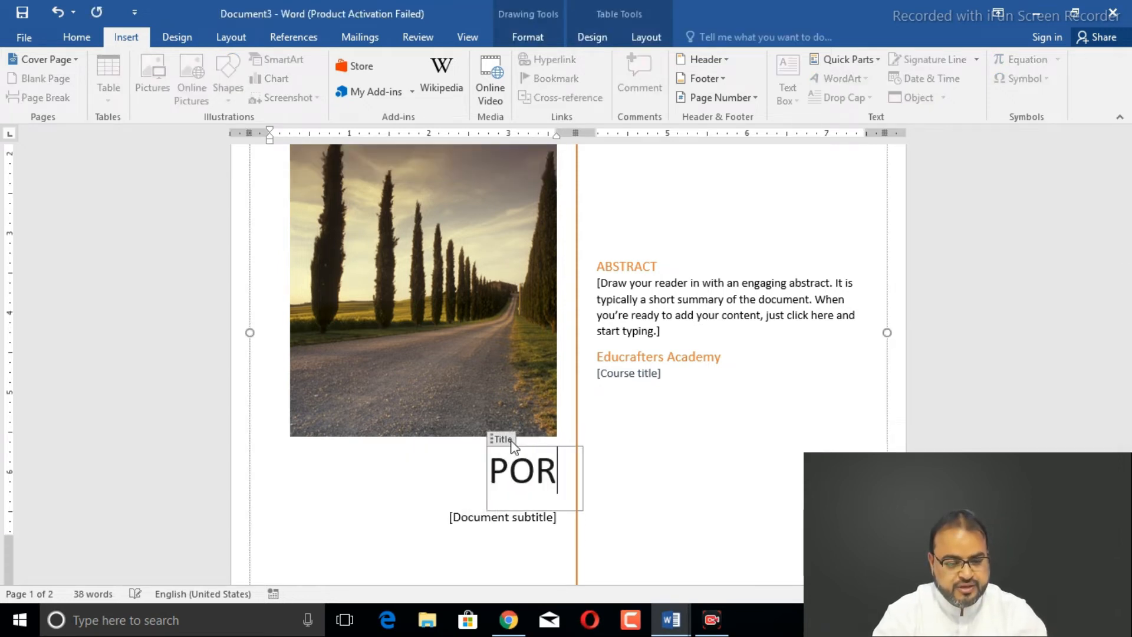
pyautogui.write('TFOLIP')
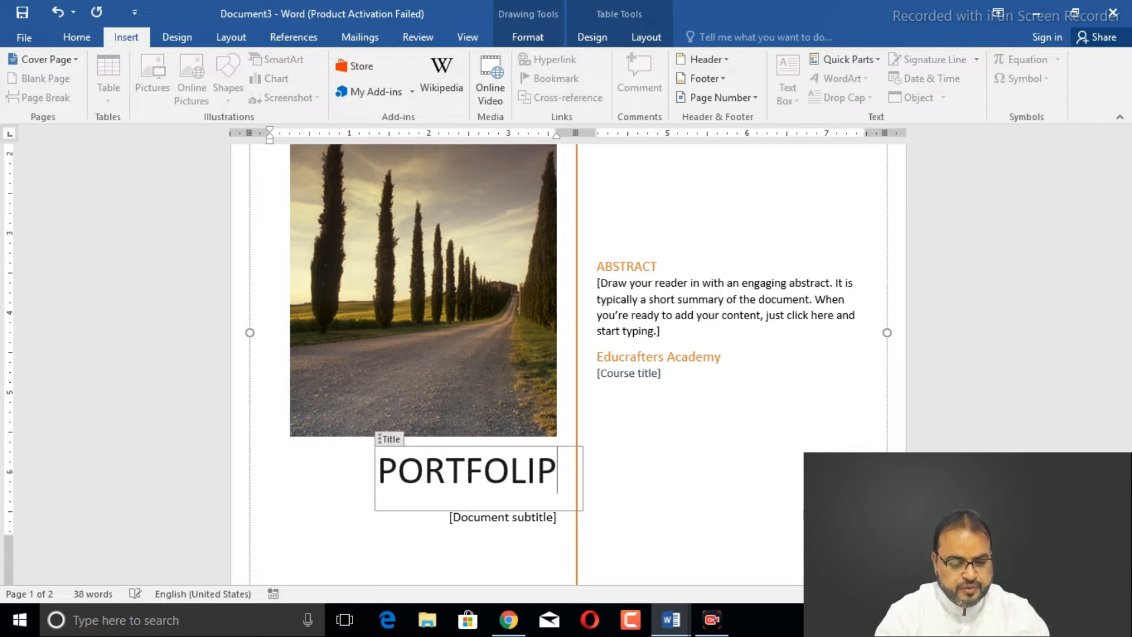
pyautogui.press('BackSpace')
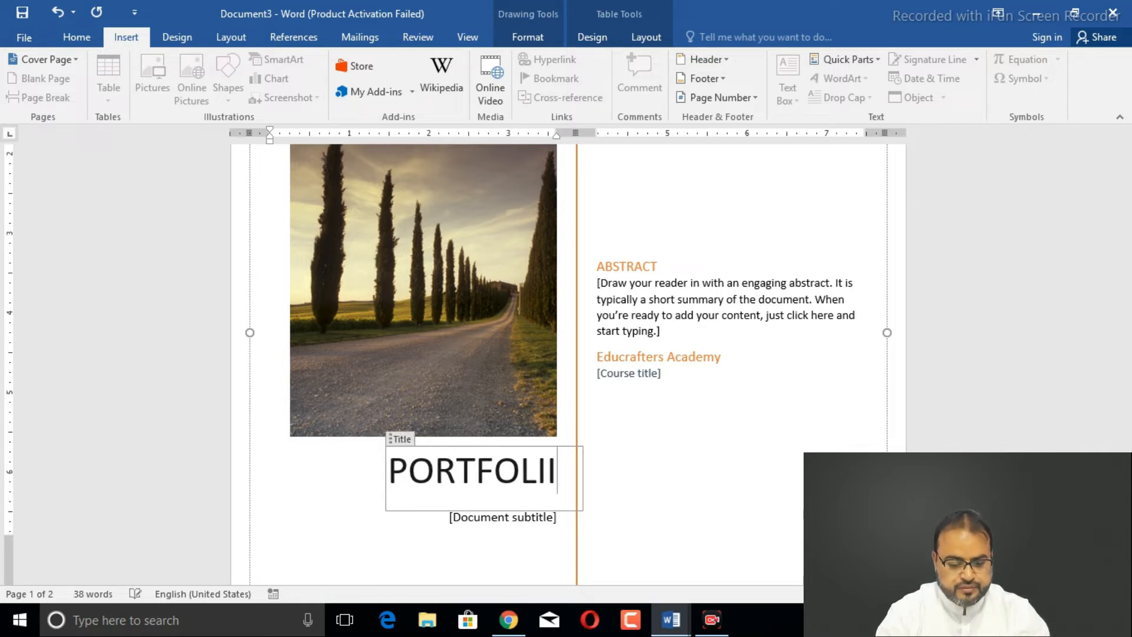
pyautogui.write('O')
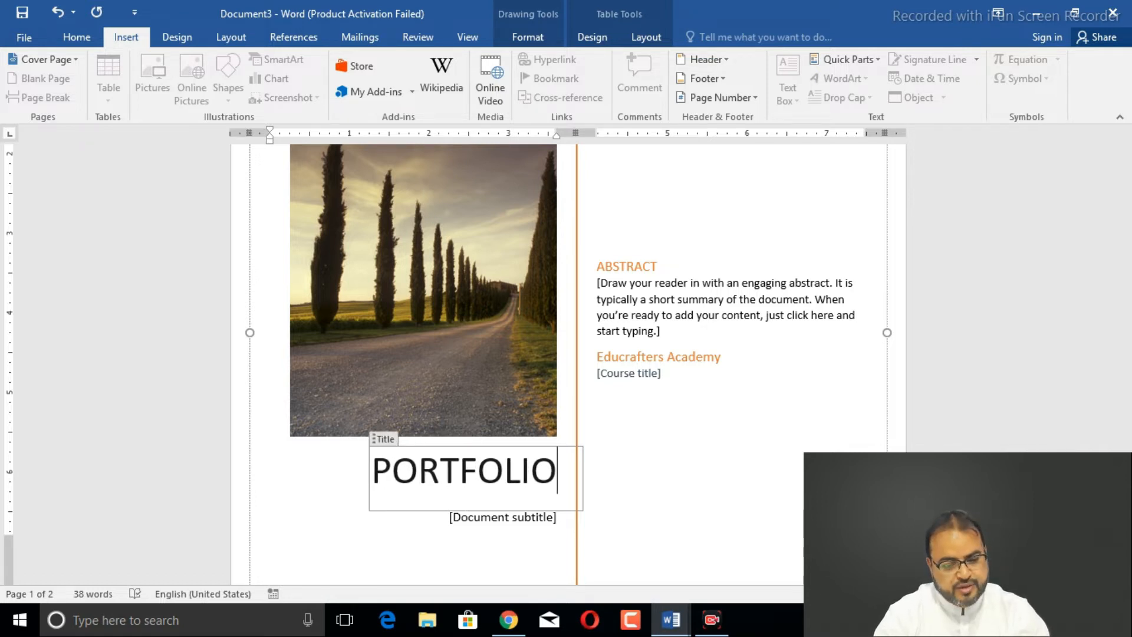
# - Type the author's full name into the subtitle placeholder and select it
pyautogui.click(508, 521)
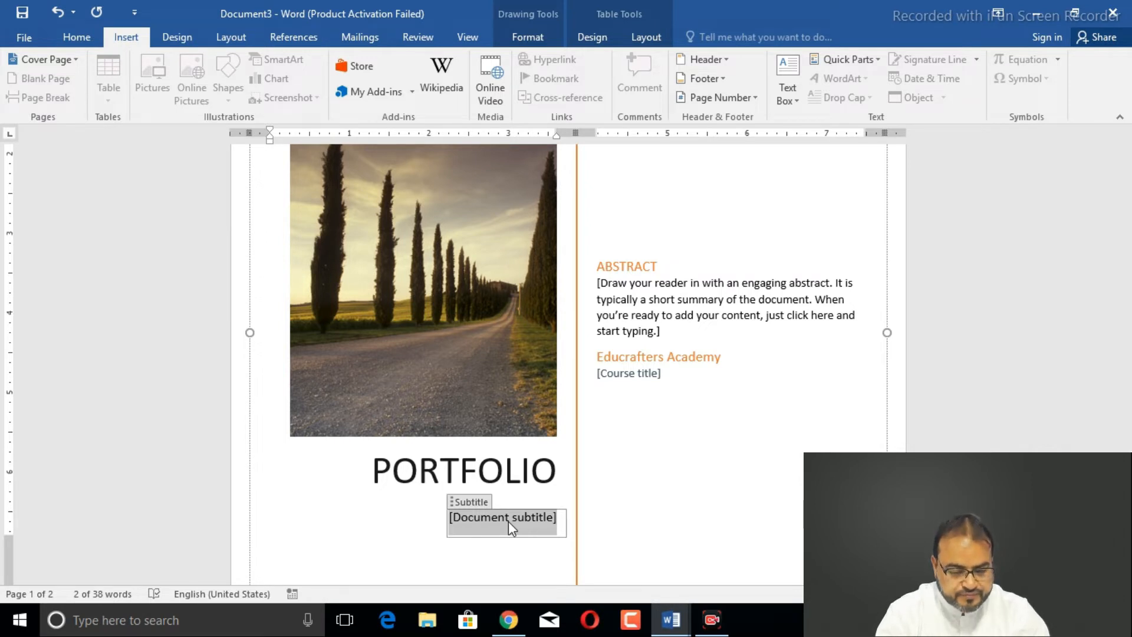
pyautogui.write('hayba')
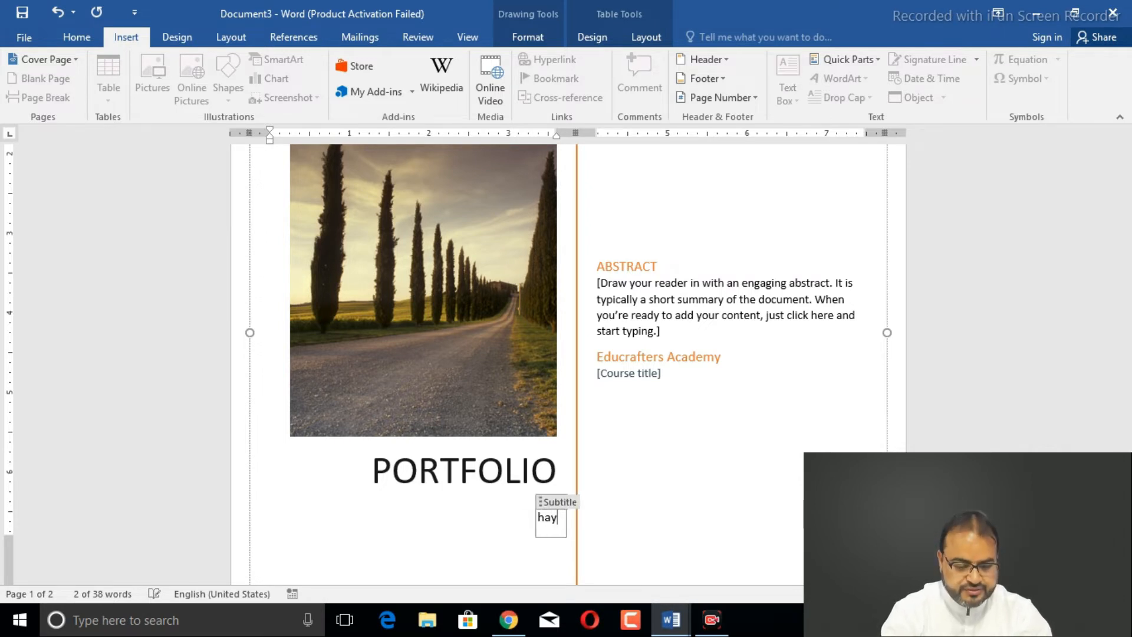
pyautogui.press('BackSpace')
pyautogui.press('BackSpace')
pyautogui.press('BackSpace')
pyautogui.press('BackSpace')
pyautogui.press('BackSpace')
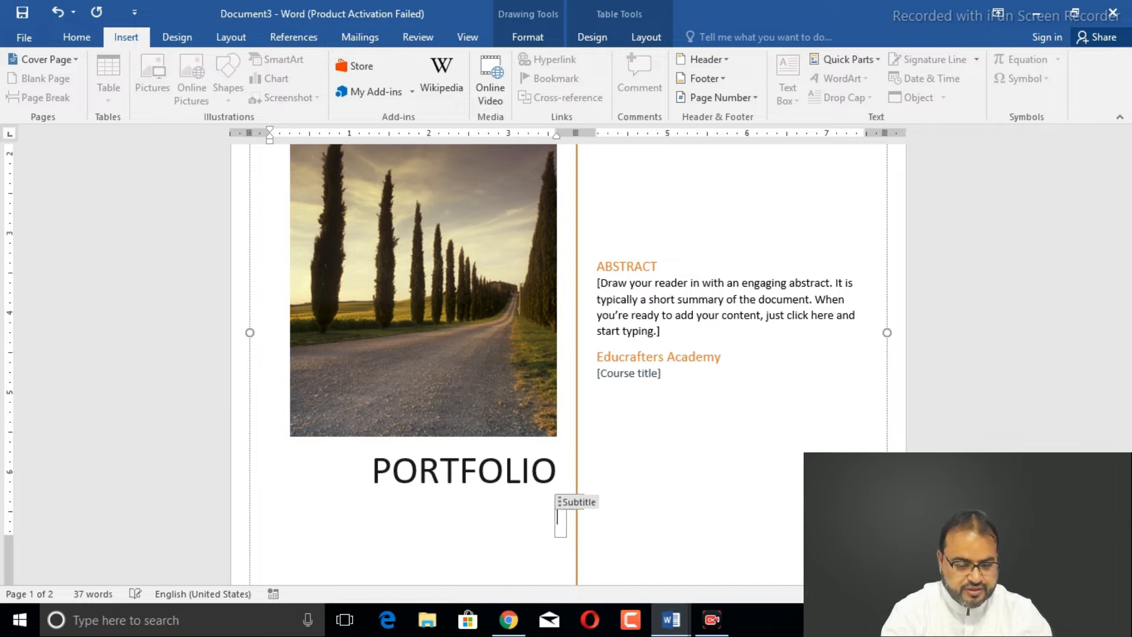
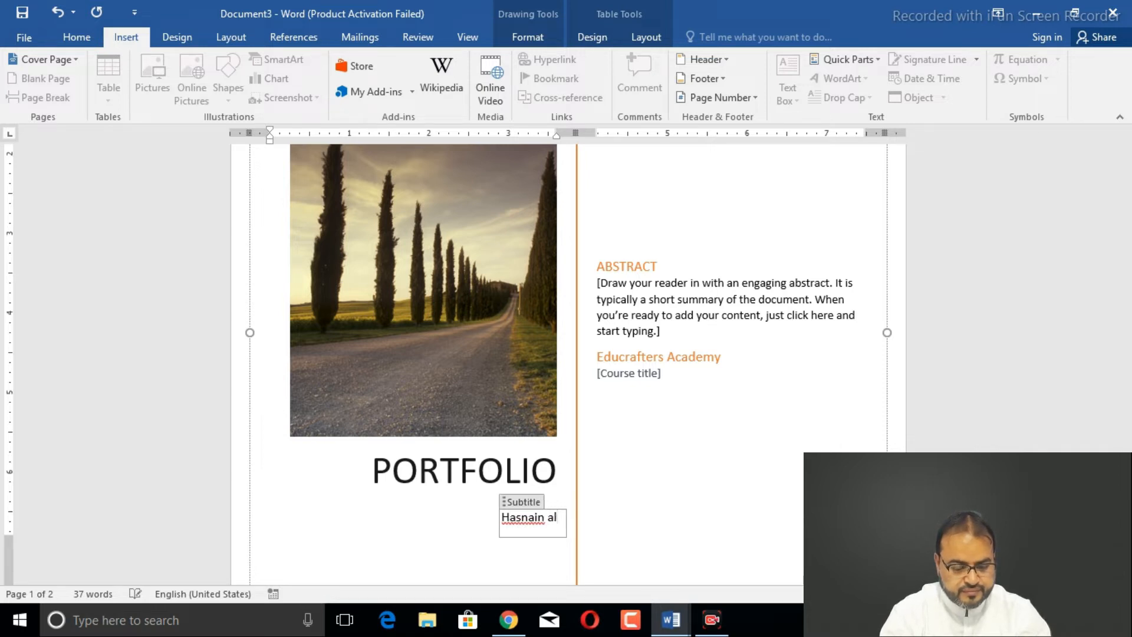
pyautogui.write('A')
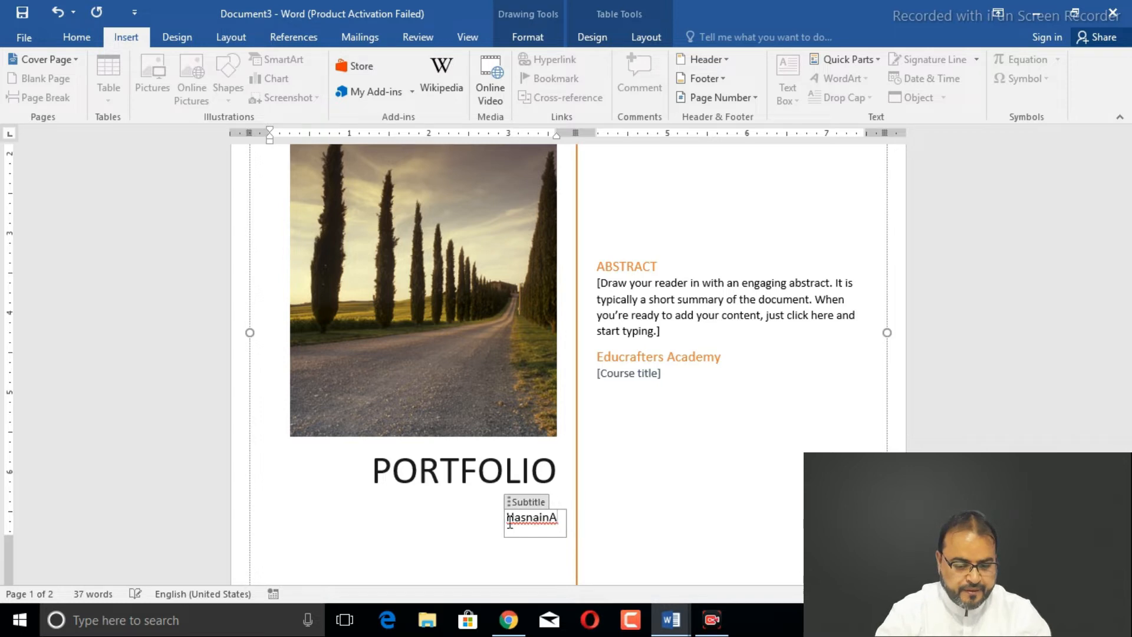
pyautogui.press('BackSpace')
pyautogui.write('Ali')
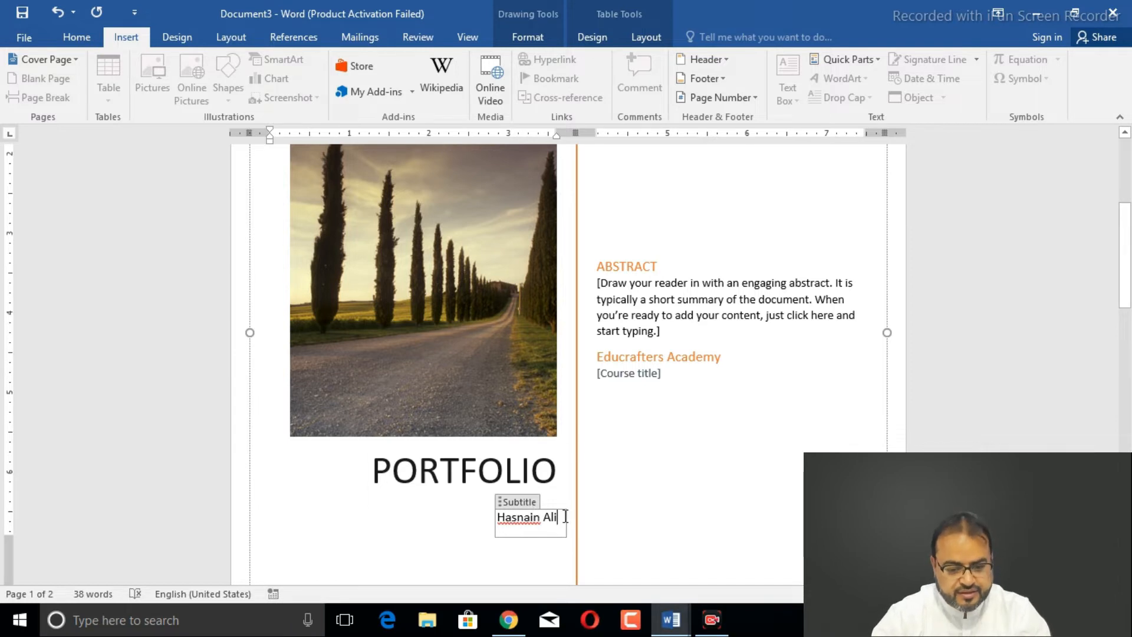
pyautogui.moveTo(564, 516); pyautogui.dragTo(498, 519)
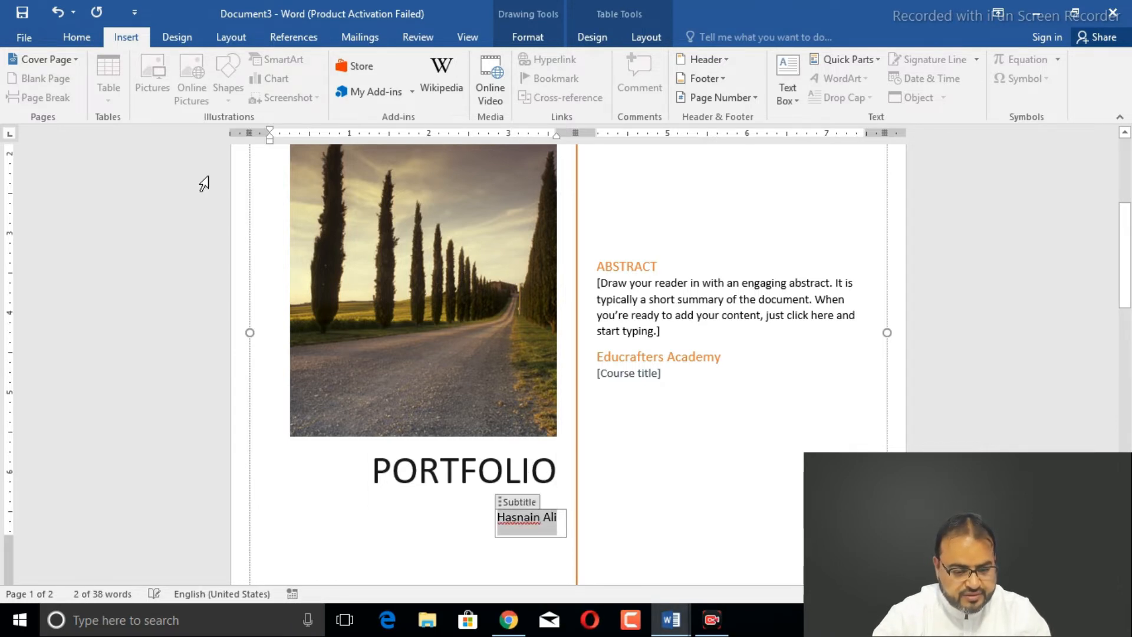
# - Format the author's name as bold, 22-point red text
pyautogui.click(79, 36)
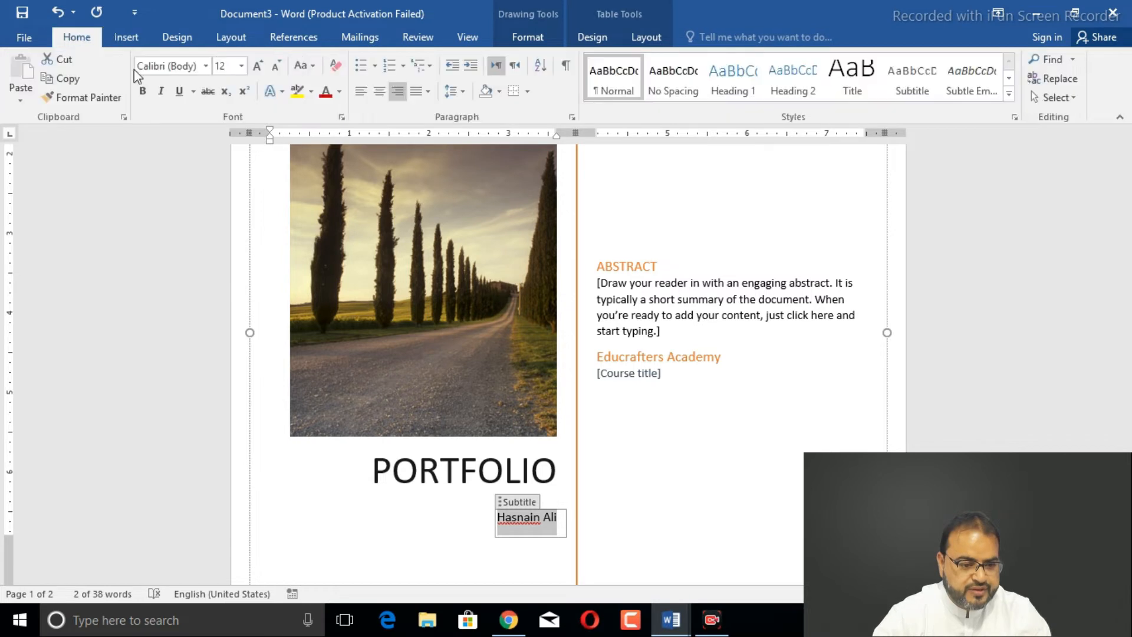
pyautogui.click(143, 92)
pyautogui.click(257, 66)
pyautogui.click(257, 66)
pyautogui.click(256, 66)
pyautogui.click(257, 66)
pyautogui.click(257, 66)
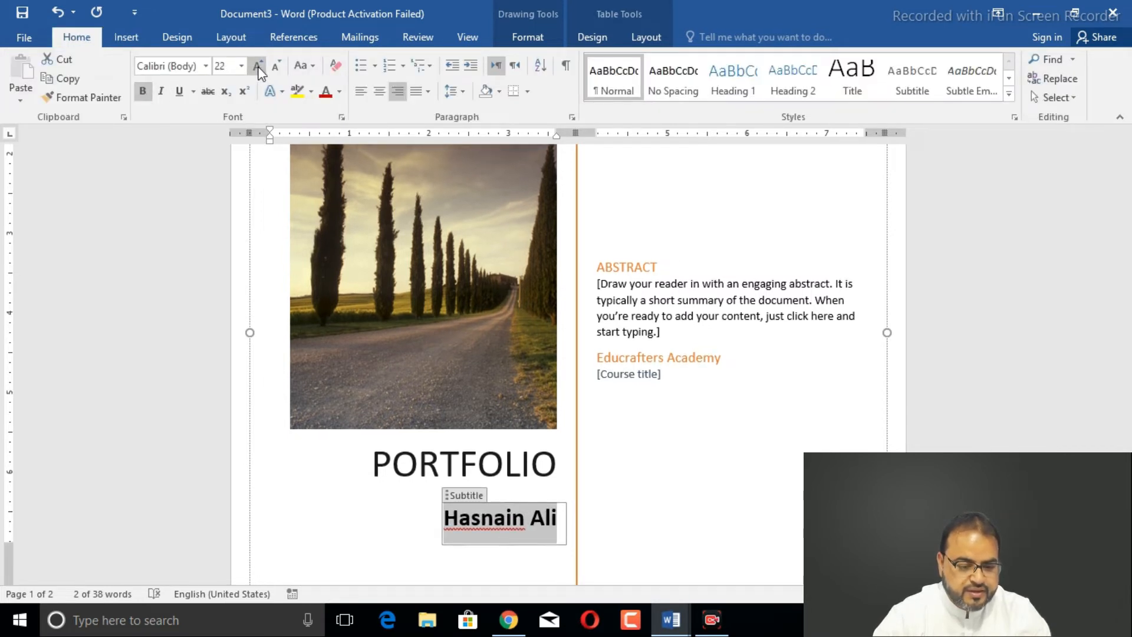
pyautogui.click(330, 91)
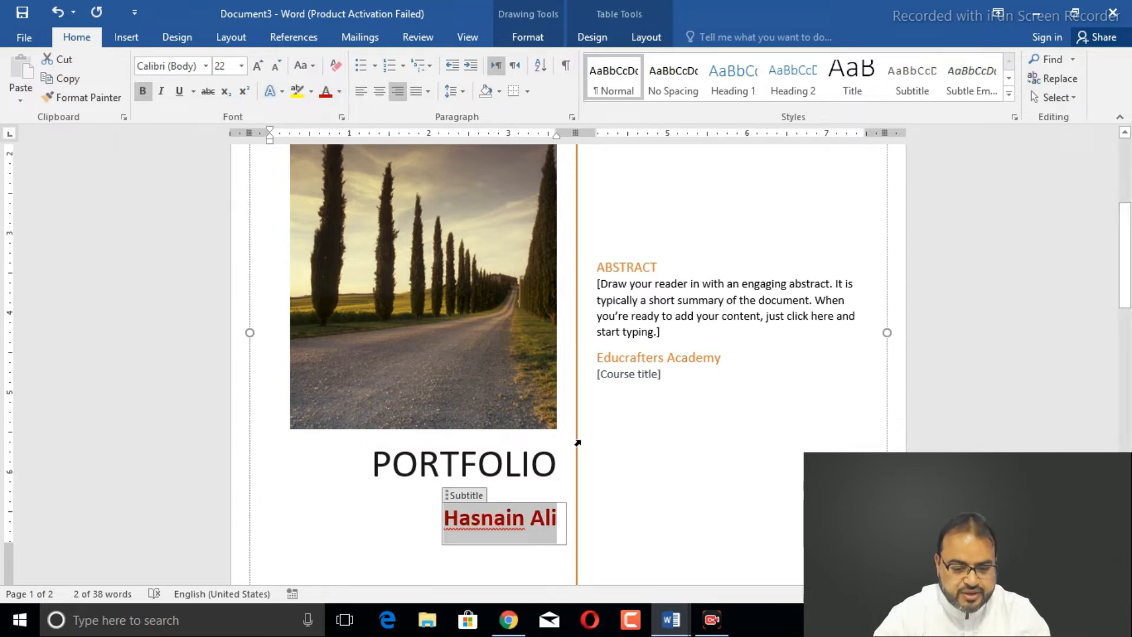
pyautogui.click(599, 449)
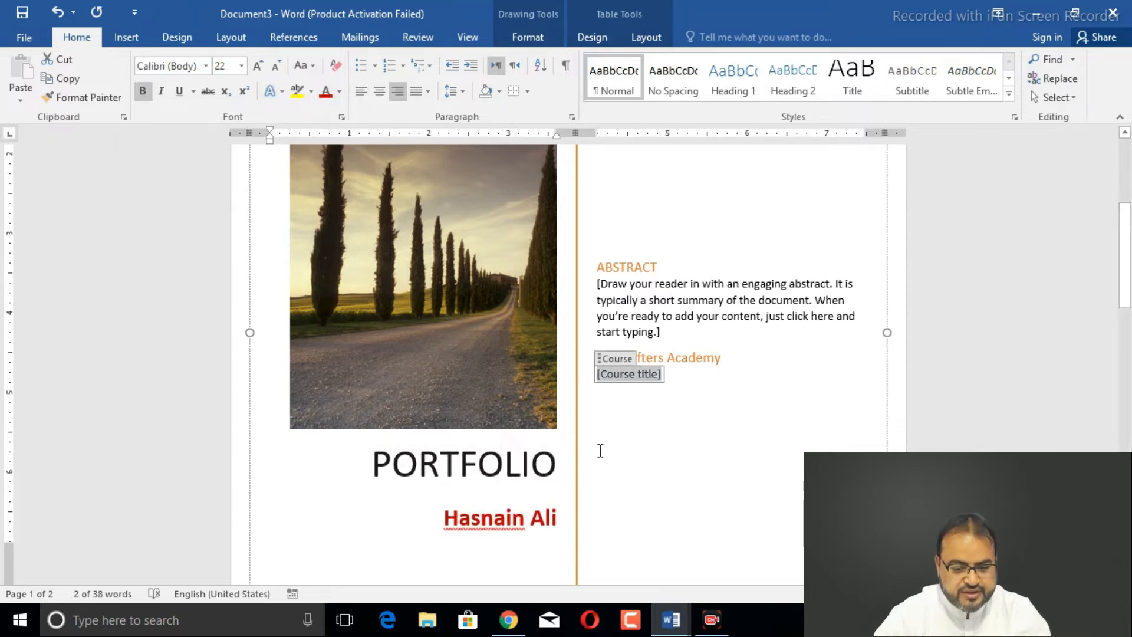
pyautogui.click(478, 361)
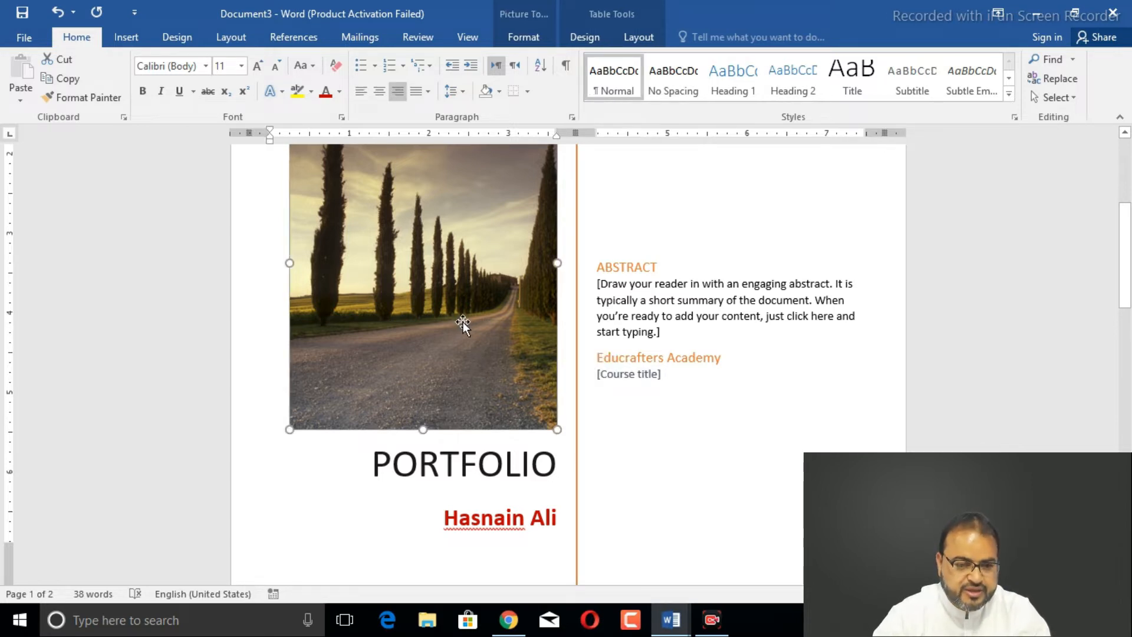
# - Replace the road photo with the Lehenga-Choli image from the pics folder
pyautogui.click(123, 38)
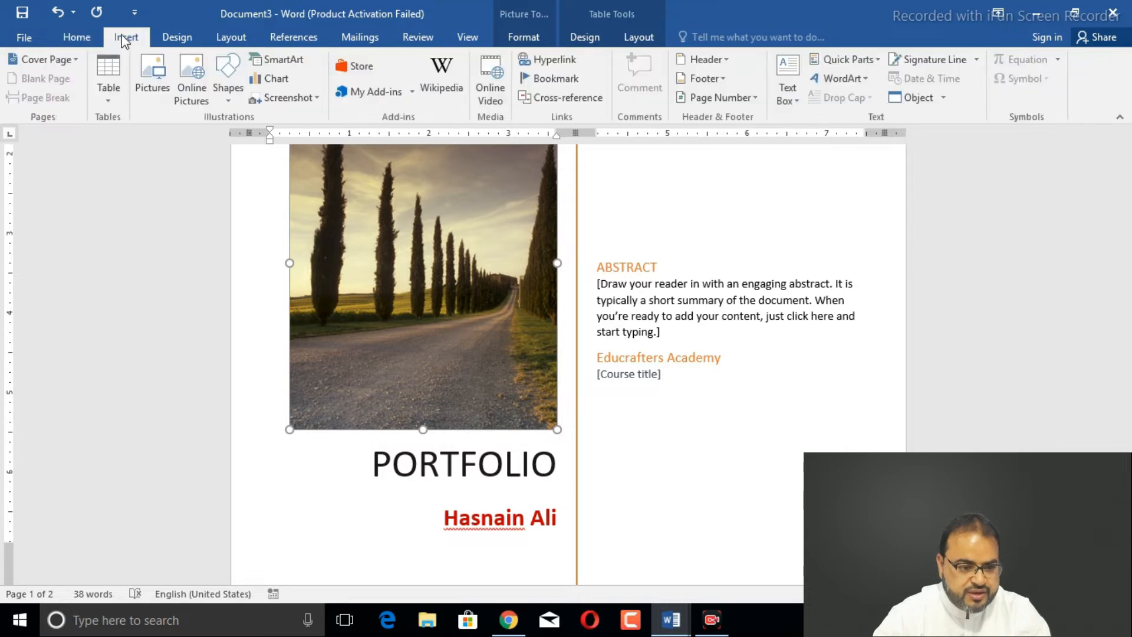
pyautogui.click(144, 77)
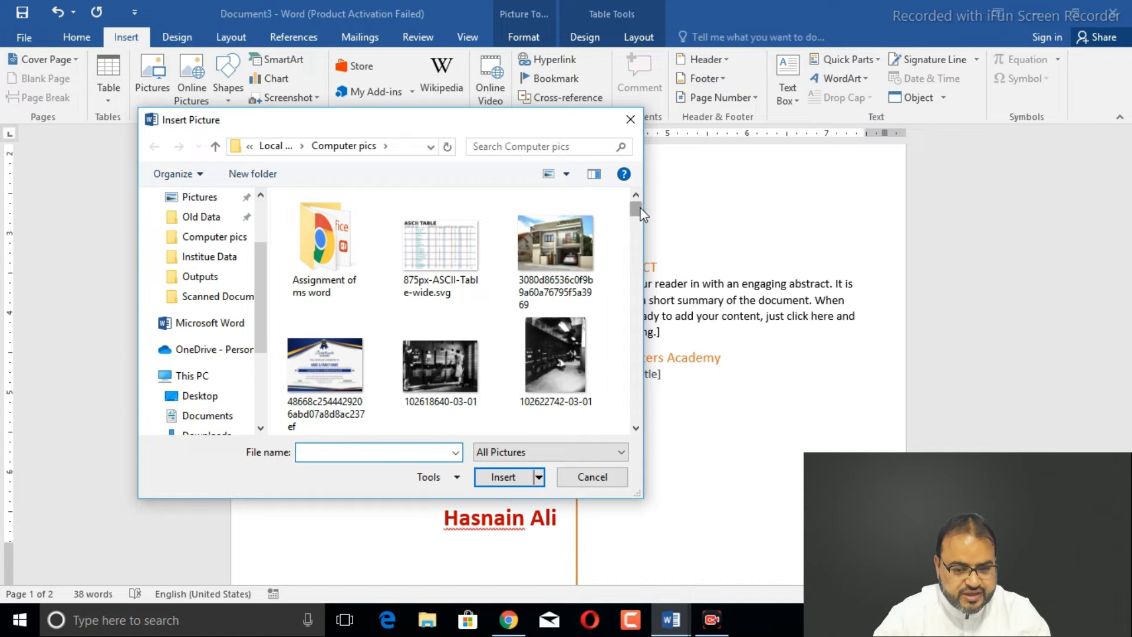
pyautogui.scroll(-2, 637, 219)
pyautogui.moveTo(639, 222); pyautogui.dragTo(641, 340)
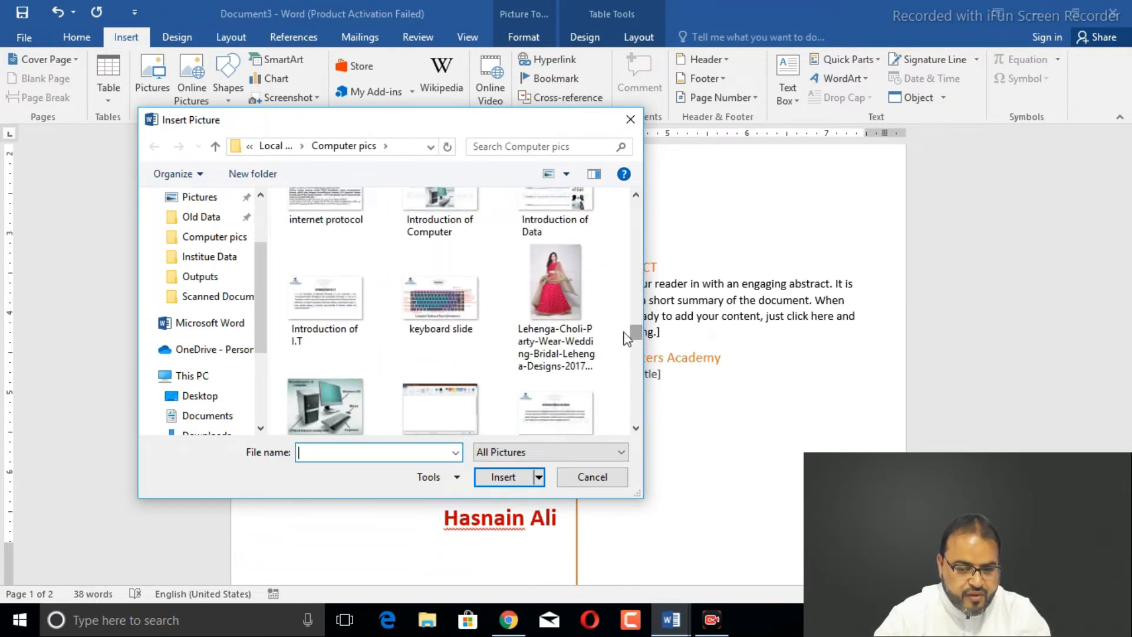
pyautogui.click(575, 294)
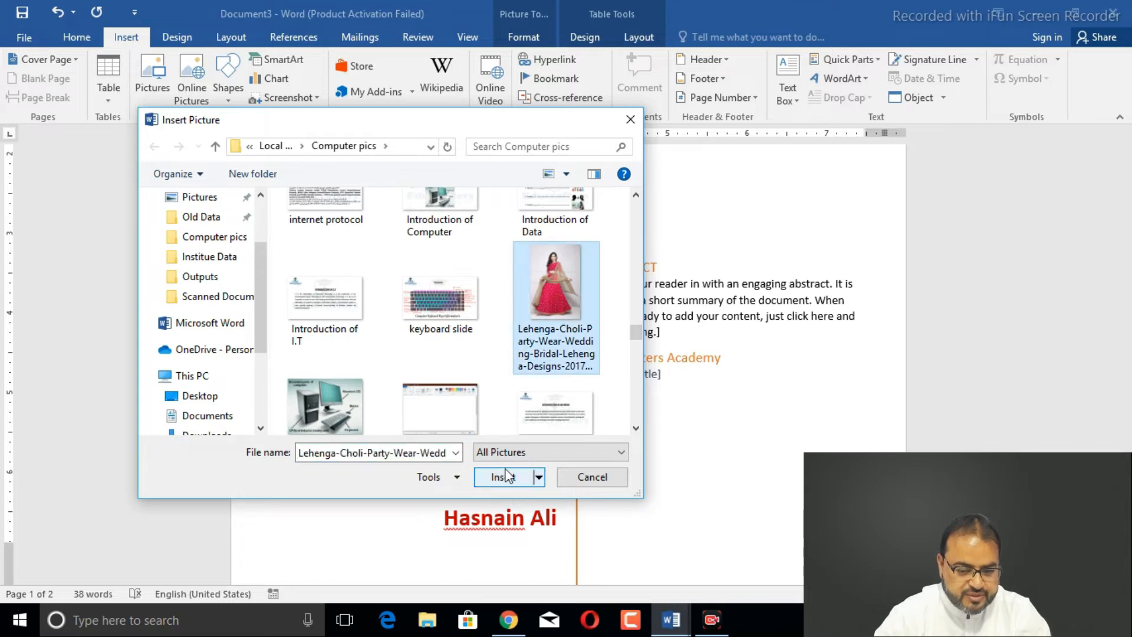
pyautogui.click(502, 476)
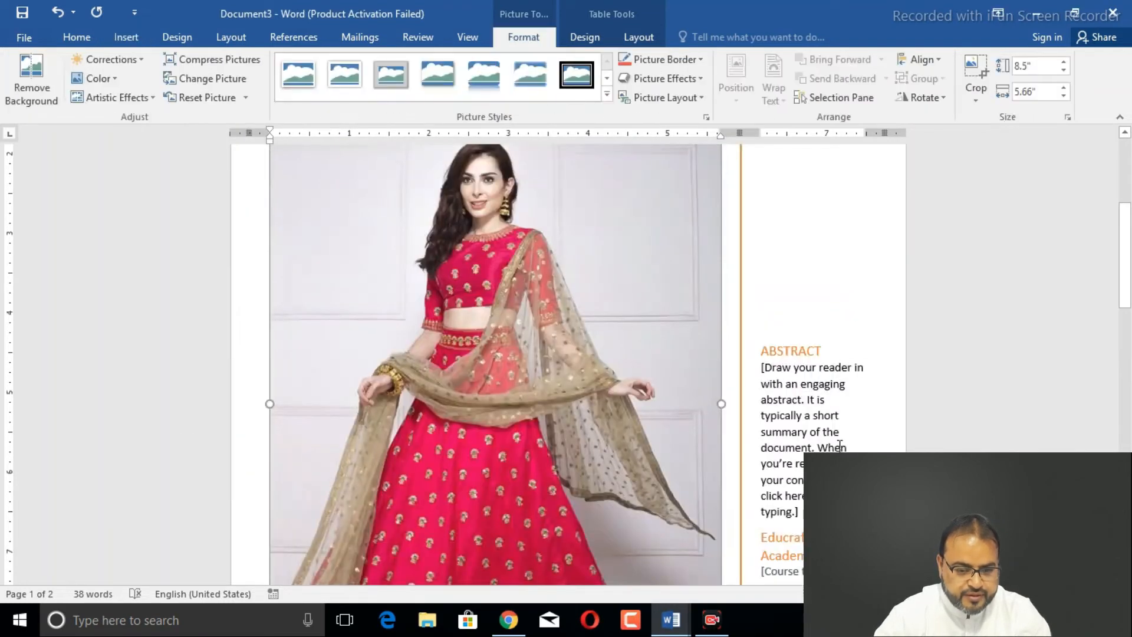
# - Resize the lehenga photo to 3.19" by 2.41" so it fits above PORTFOLIO
pyautogui.moveTo(1126, 305); pyautogui.dragTo(1130, 264)
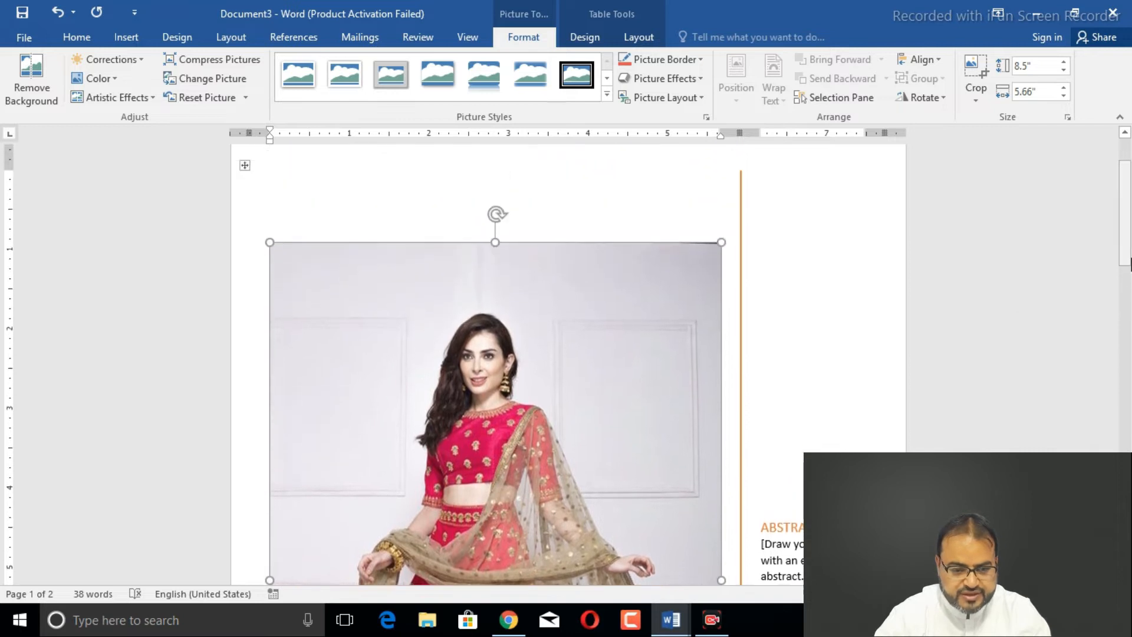
pyautogui.moveTo(723, 242); pyautogui.dragTo(459, 494)
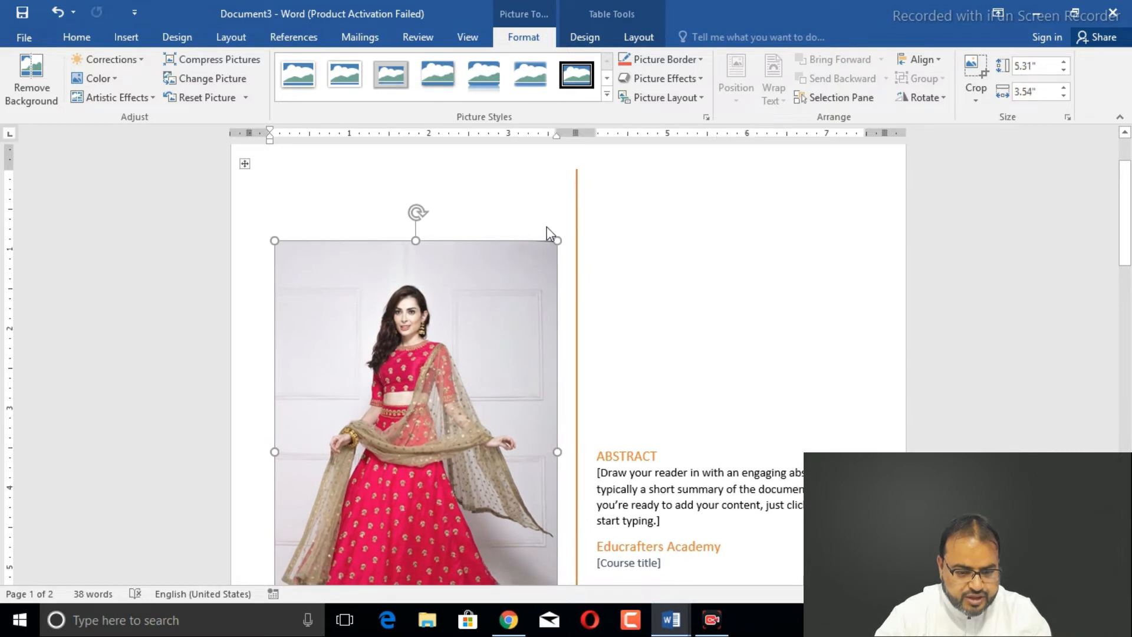
pyautogui.moveTo(552, 247); pyautogui.dragTo(471, 471)
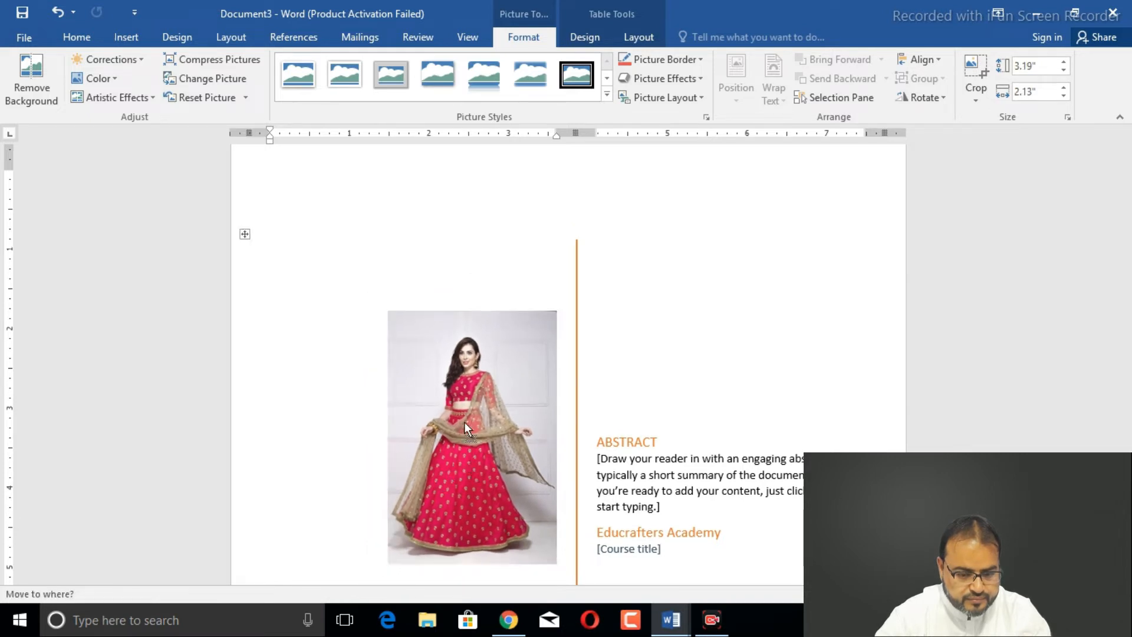
pyautogui.moveTo(1125, 226); pyautogui.dragTo(1124, 262)
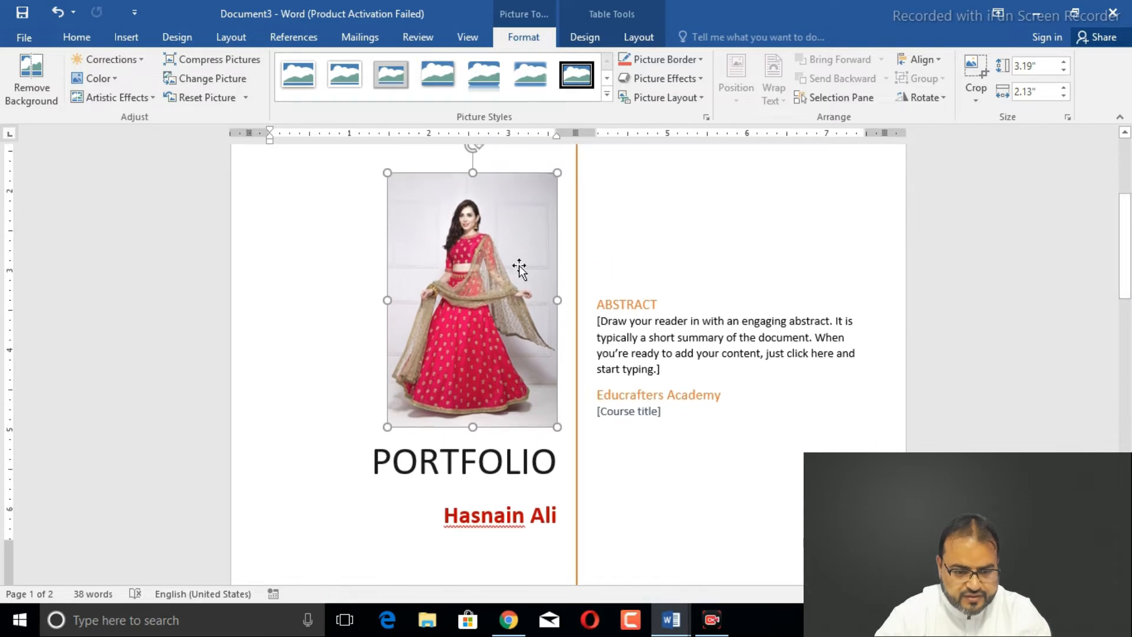
pyautogui.moveTo(387, 301); pyautogui.dragTo(365, 305)
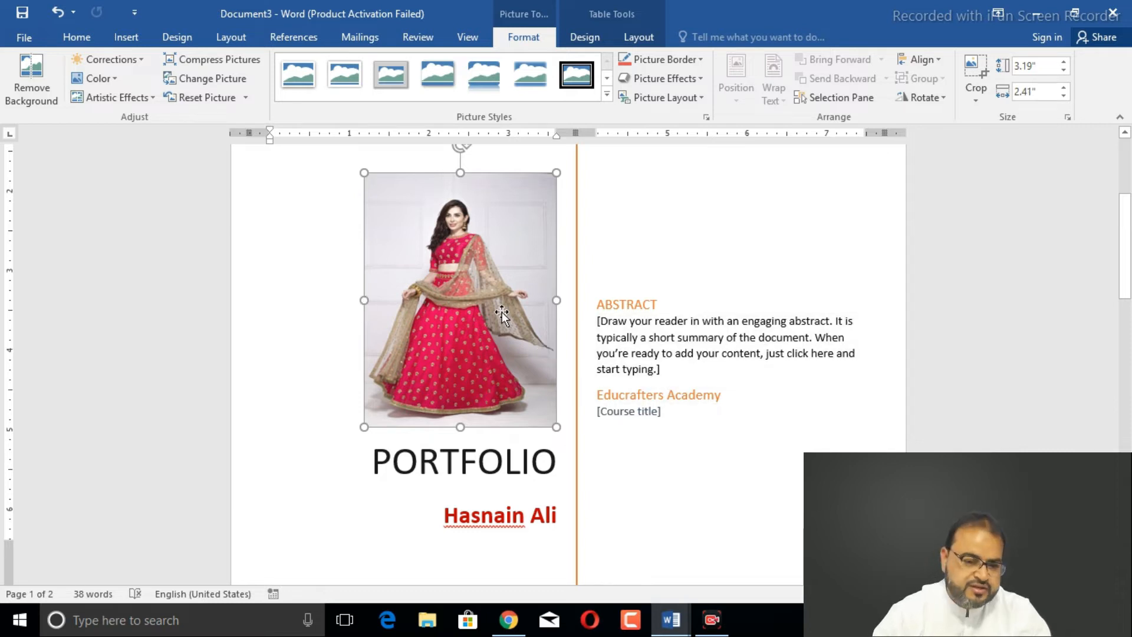
pyautogui.click(621, 305)
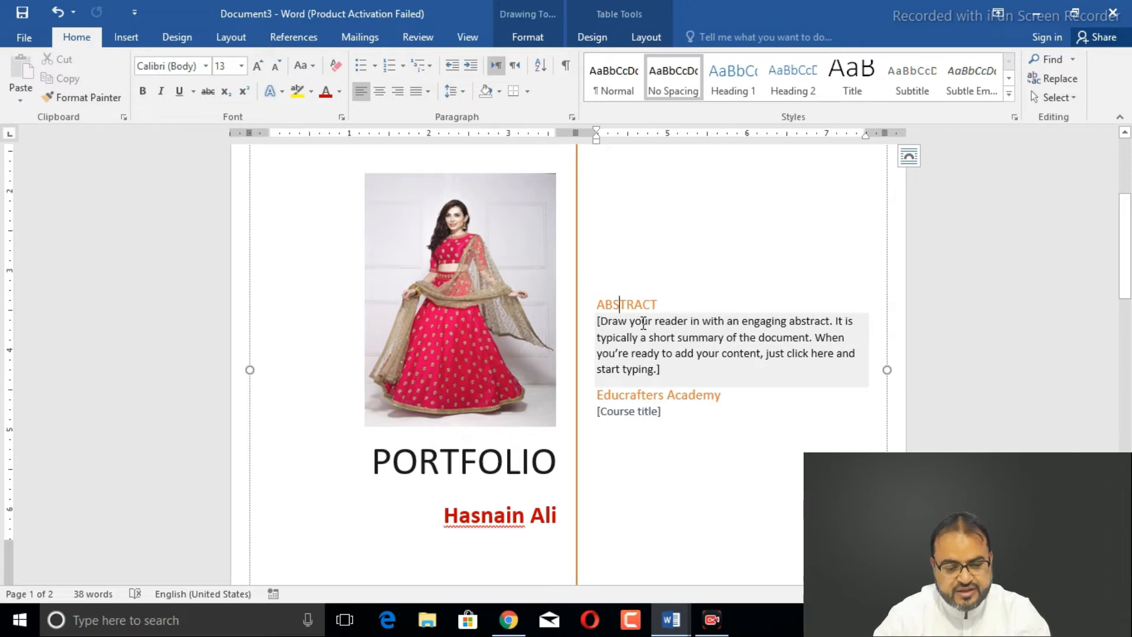
# - Replace the red subtitle name with a different person's full name
pyautogui.click(643, 323)
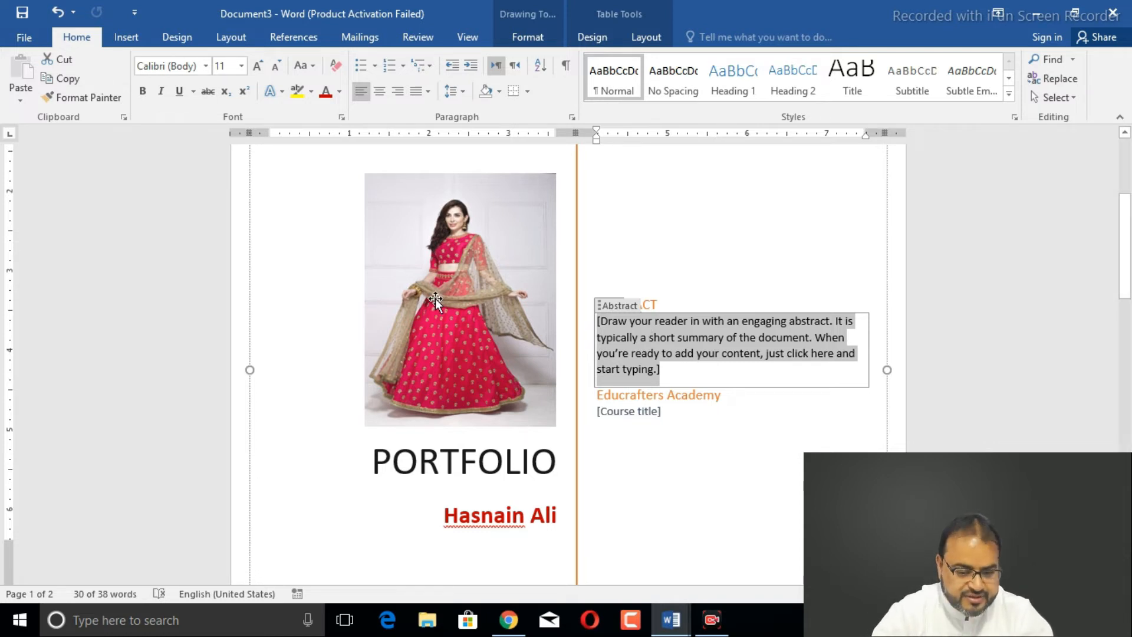
pyautogui.click(543, 526)
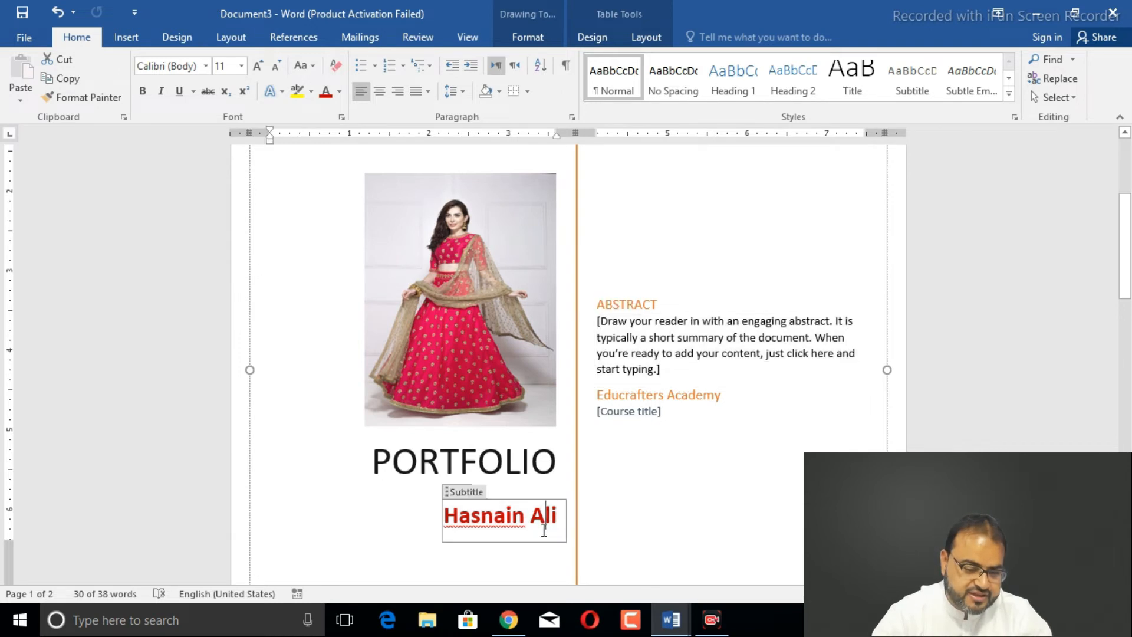
pyautogui.press('BackSpace')
pyautogui.press('BackSpace')
pyautogui.press('BackSpace')
pyautogui.press('BackSpace')
pyautogui.press('BackSpace')
pyautogui.press('BackSpace')
pyautogui.press('BackSpace')
pyautogui.press('BackSpace')
pyautogui.press('BackSpace')
pyautogui.press('BackSpace')
pyautogui.press('BackSpace')
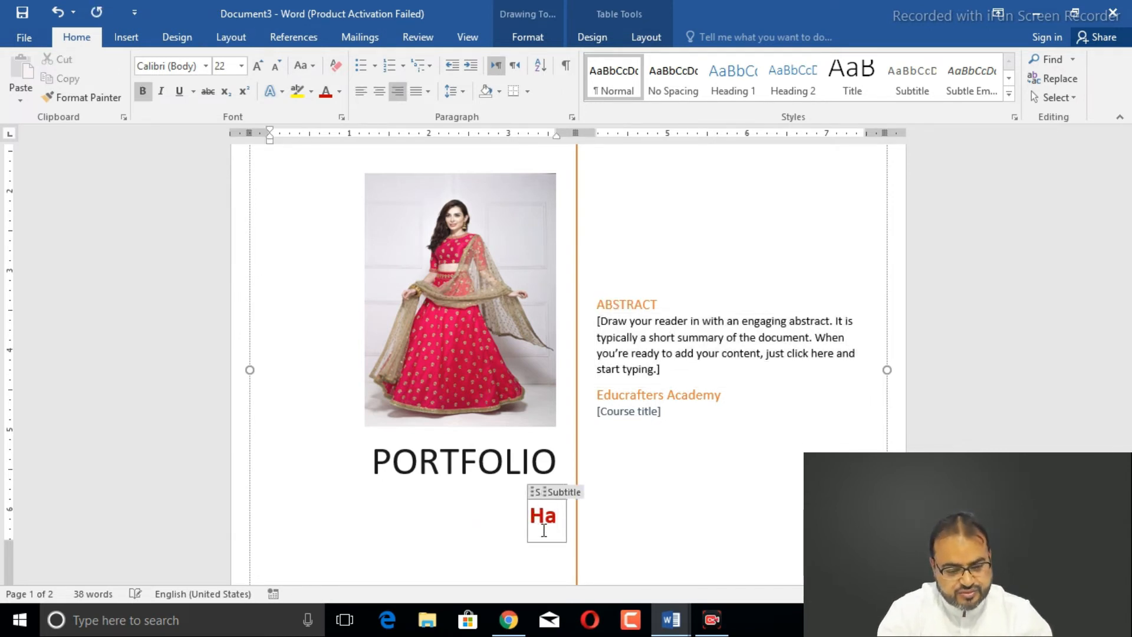
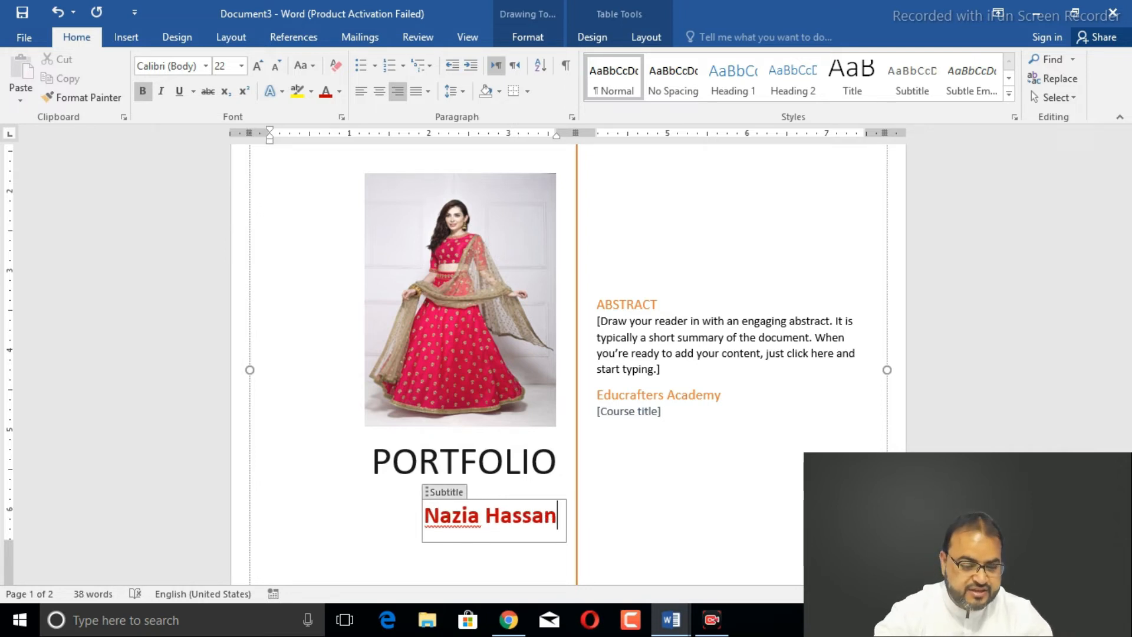
# - Change the subtitle name to xyz and select the abstract placeholder
pyautogui.click(685, 333)
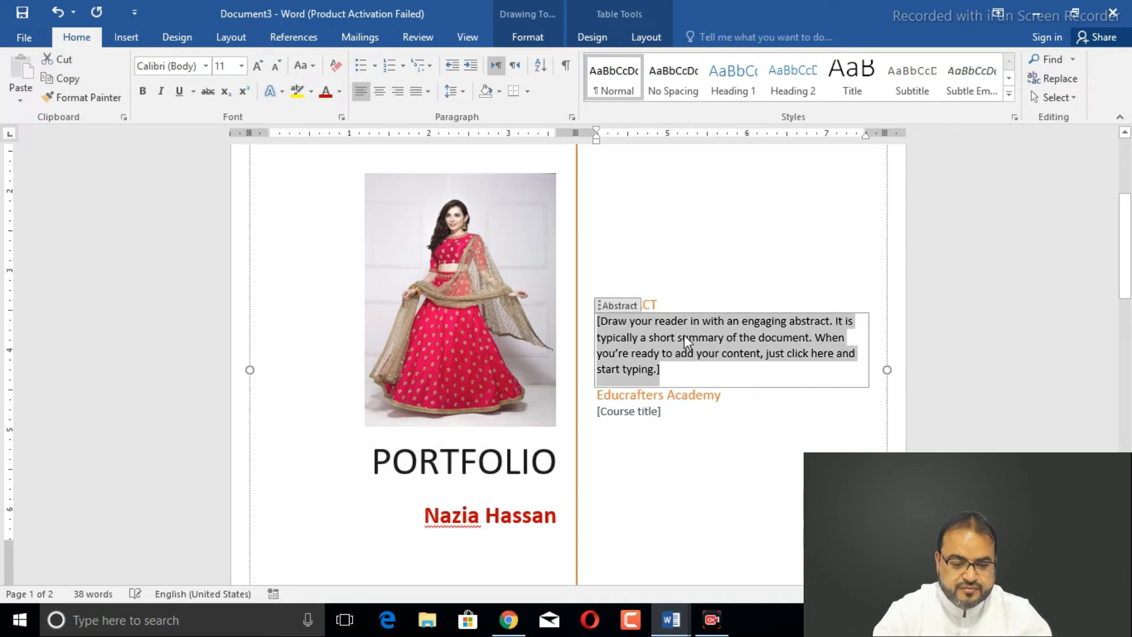
pyautogui.click(563, 516)
pyautogui.press('BackSpace')
pyautogui.press('BackSpace')
pyautogui.press('BackSpace')
pyautogui.press('BackSpace')
pyautogui.press('BackSpace')
pyautogui.press('BackSpace')
pyautogui.press('BackSpace')
pyautogui.press('BackSpace')
pyautogui.press('BackSpace')
pyautogui.press('BackSpace')
pyautogui.press('BackSpace')
pyautogui.press('BackSpace')
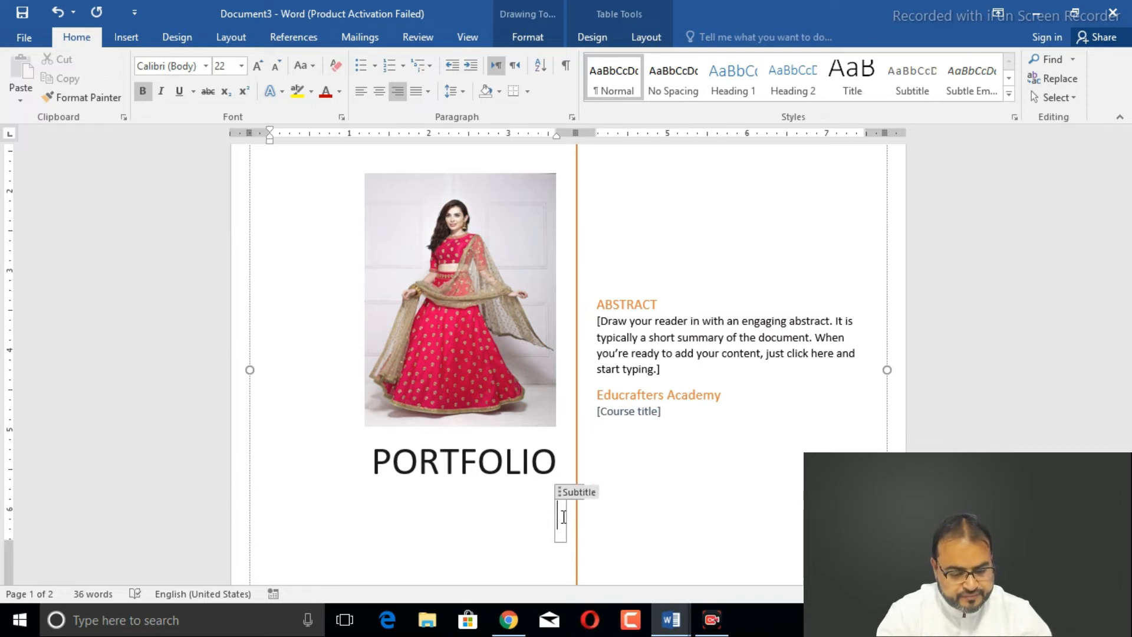
pyautogui.write('xyz')
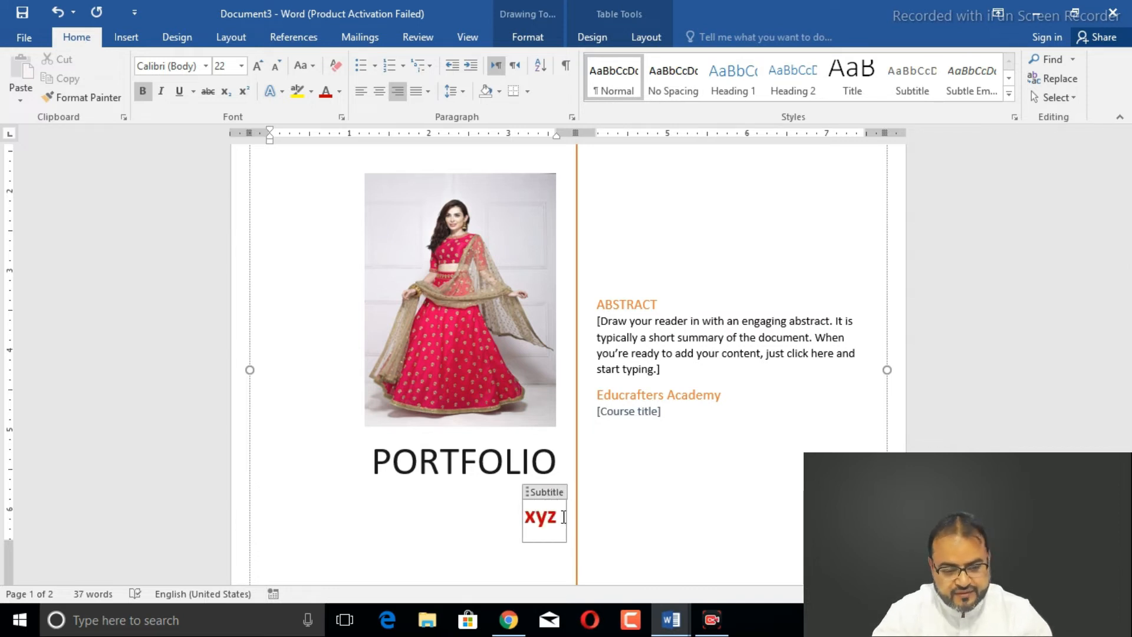
pyautogui.click(653, 340)
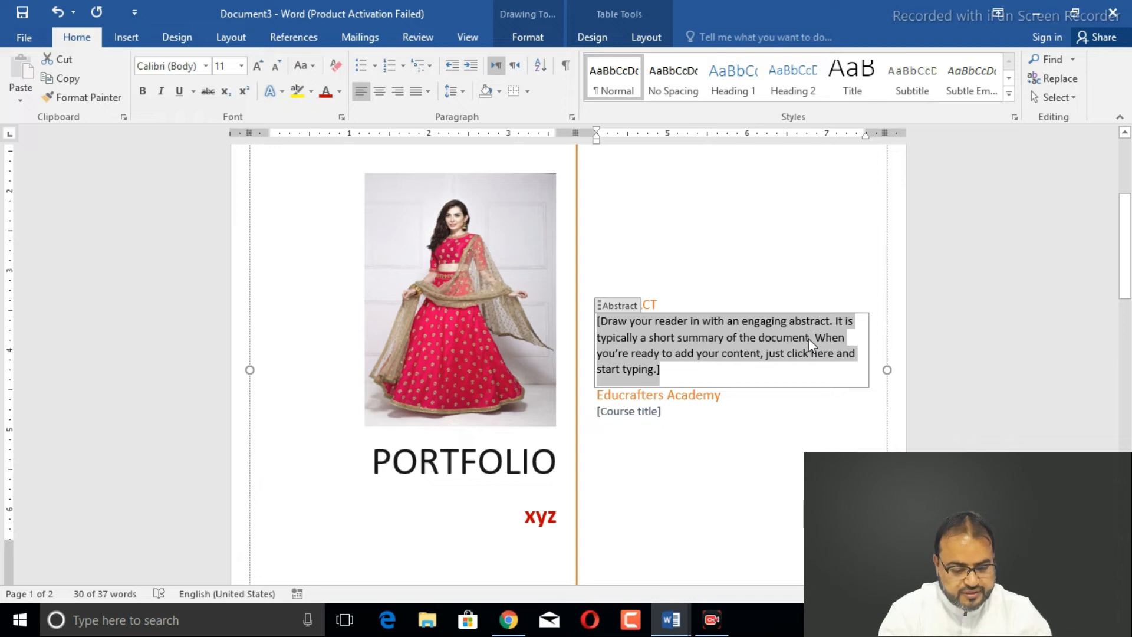
# - Type the abstract 'Workshop through the government of Pakistan national skill development program'
pyautogui.write('worksop')
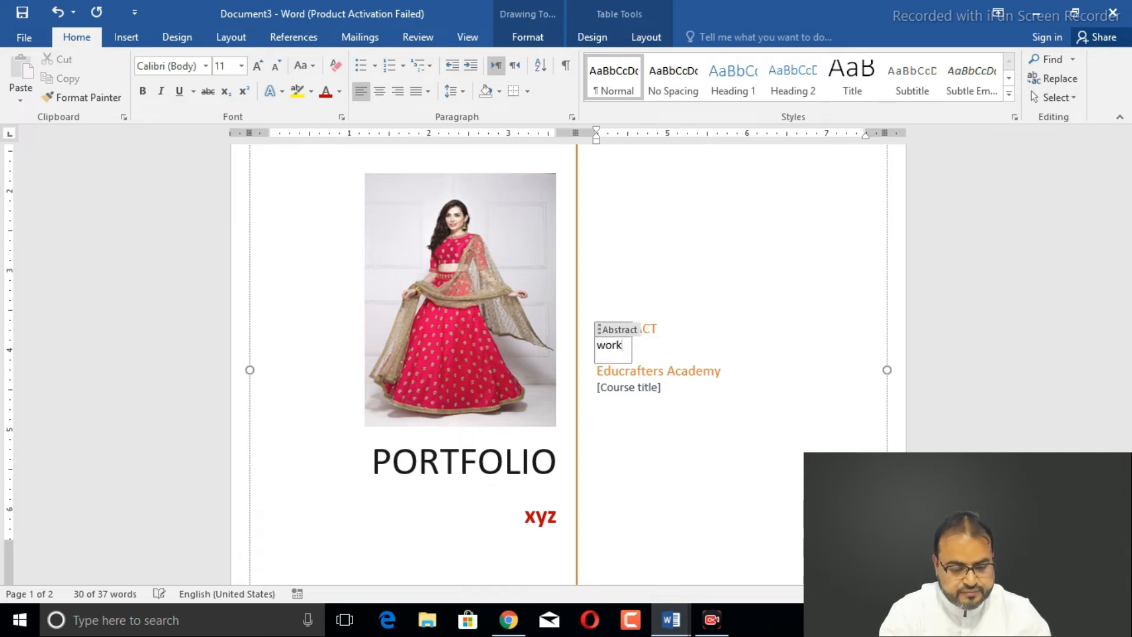
pyautogui.press('BackSpace')
pyautogui.press('BackSpace')
pyautogui.write('hop')
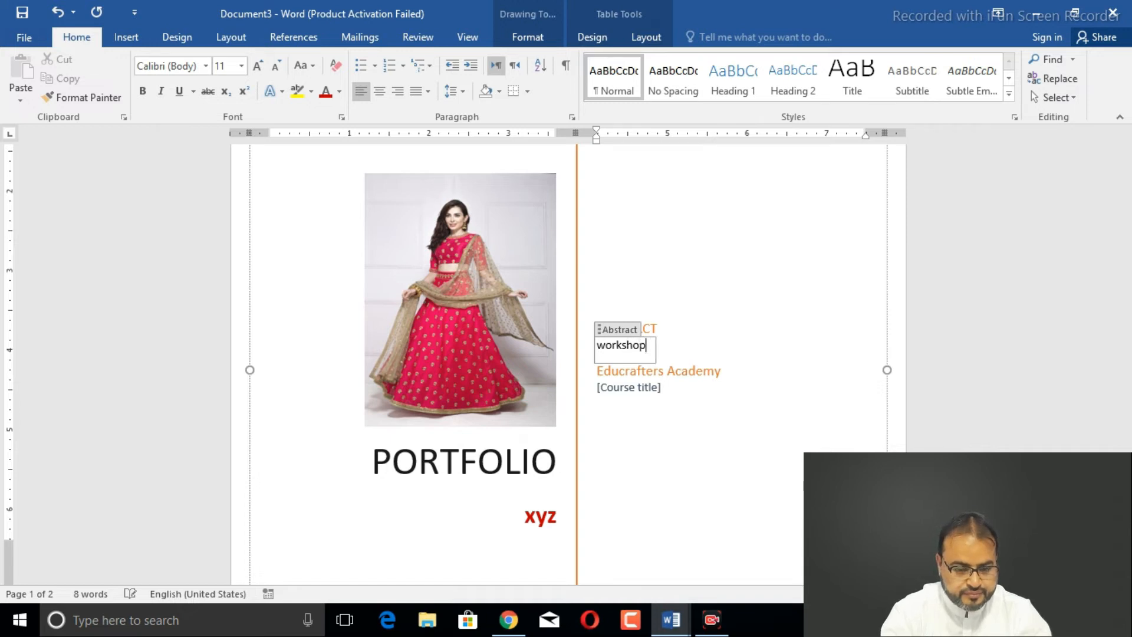
pyautogui.write(' through th')
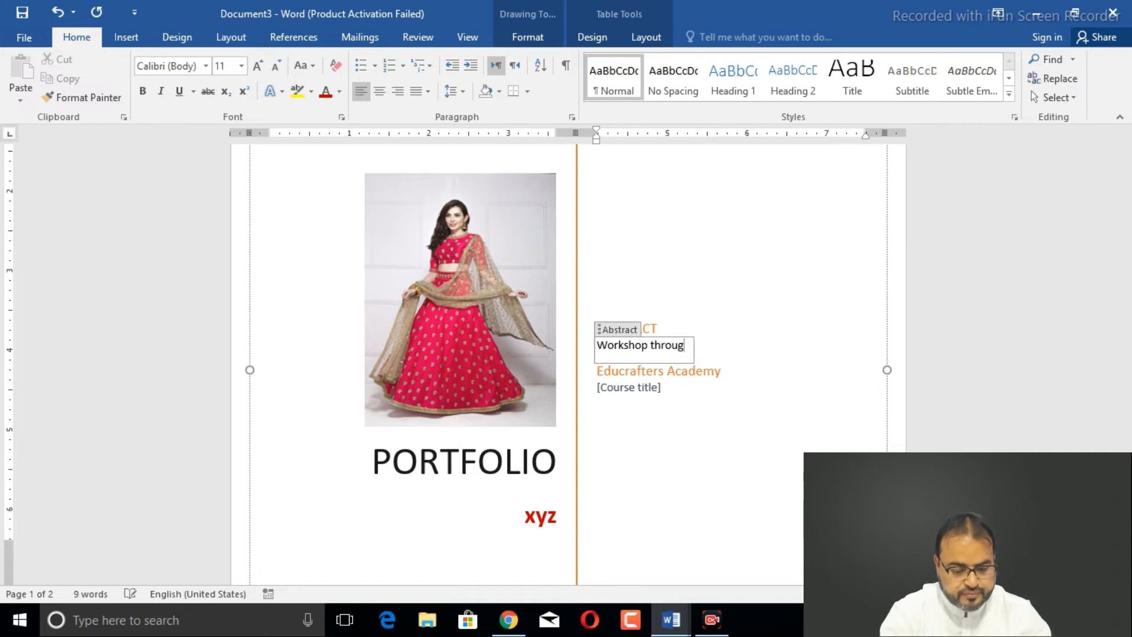
pyautogui.write('governe')
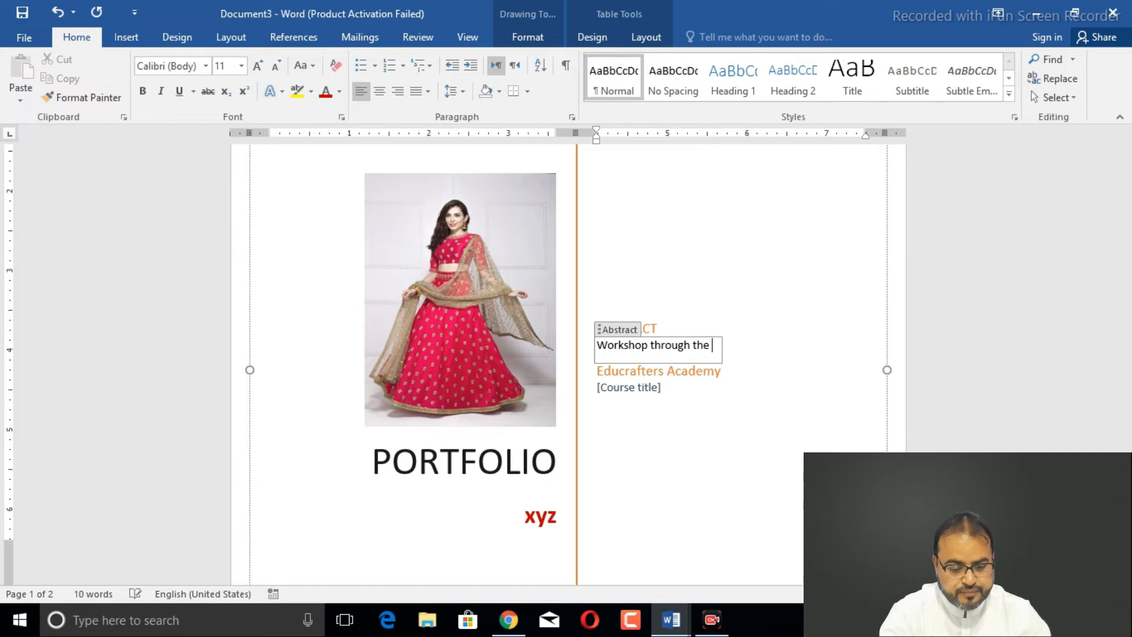
pyautogui.write('mtn')
pyautogui.press('BackSpace')
pyautogui.press('BackSpace')
pyautogui.press('BackSpace')
pyautogui.press('BackSpace')
pyautogui.write('ment ')
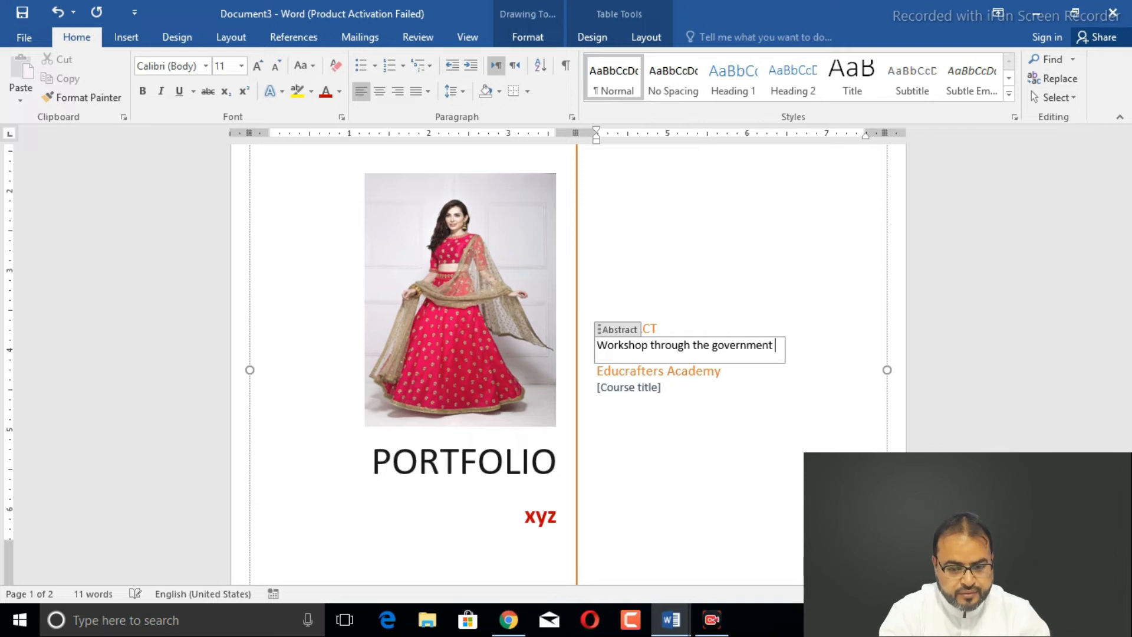
pyautogui.write('of Pakistan')
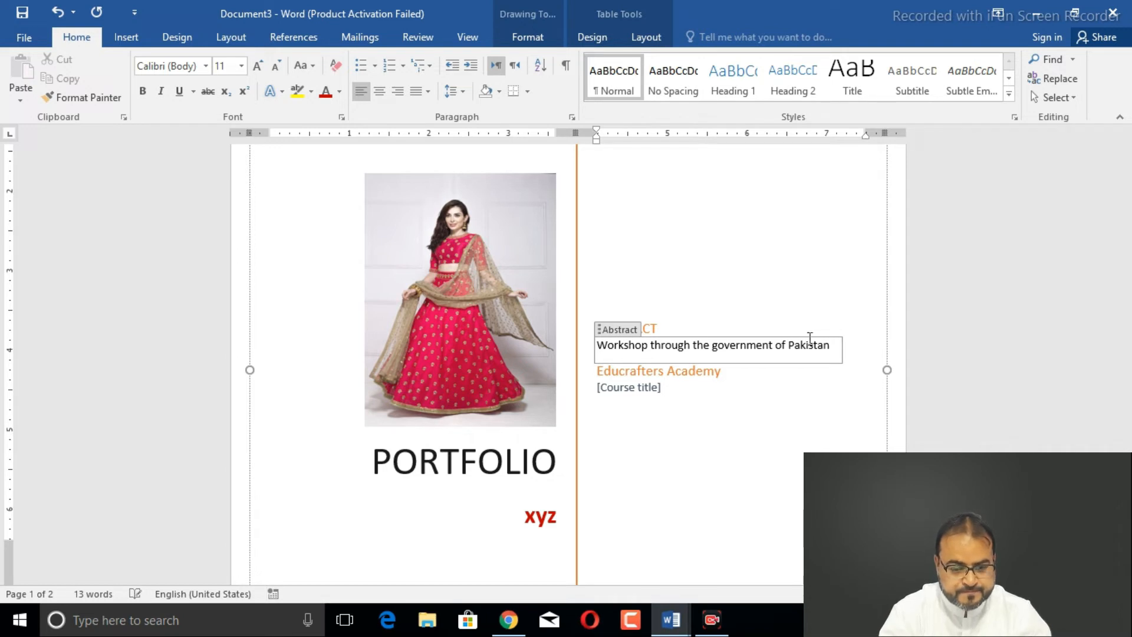
pyautogui.write('skll')
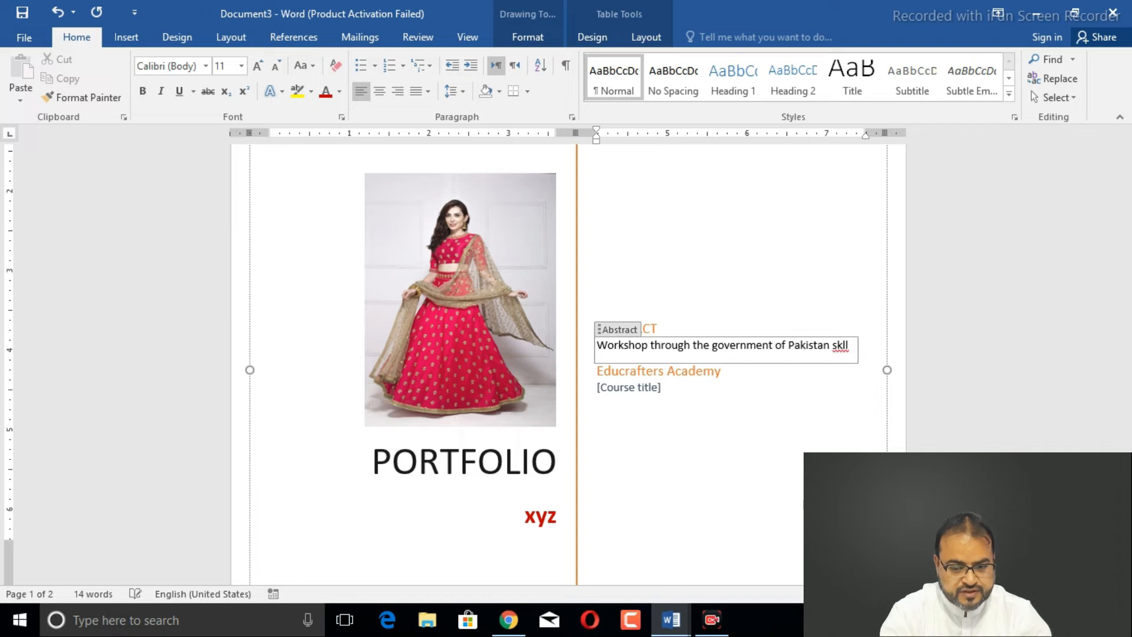
pyautogui.press('BackSpace')
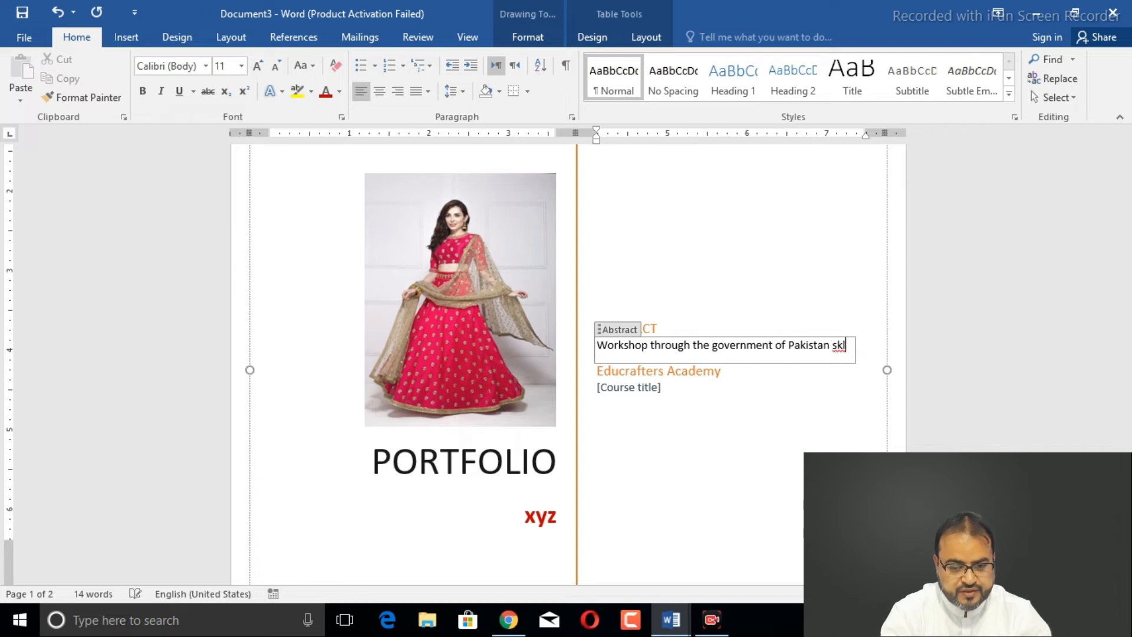
pyautogui.press('BackSpace')
pyautogui.press('BackSpace')
pyautogui.press('BackSpace')
pyautogui.press('BackSpace')
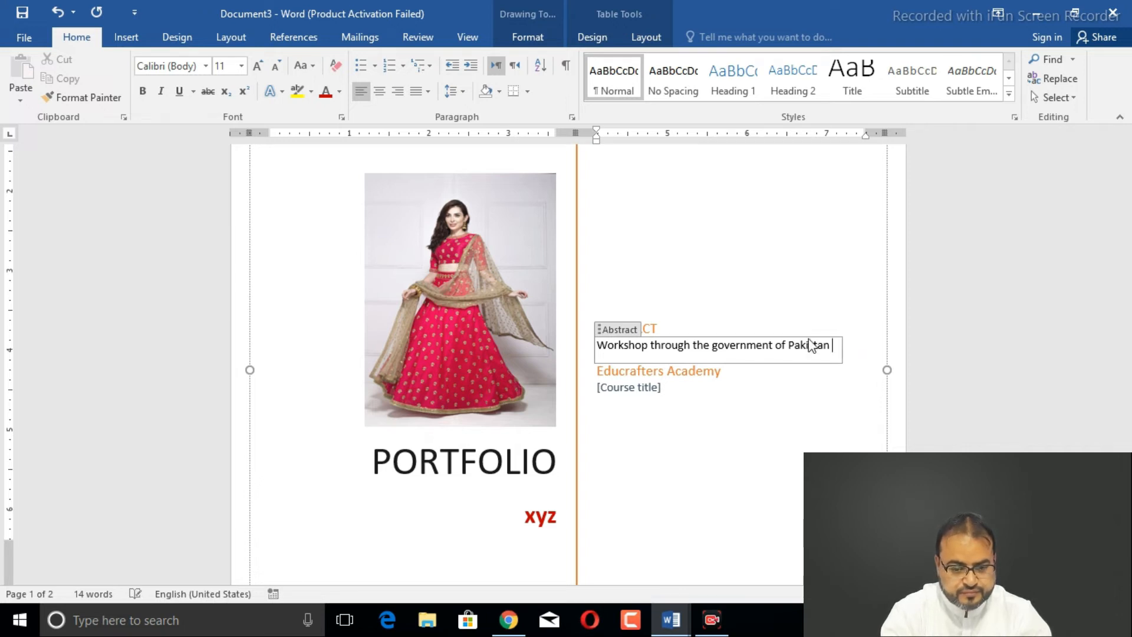
pyautogui.write('national ')
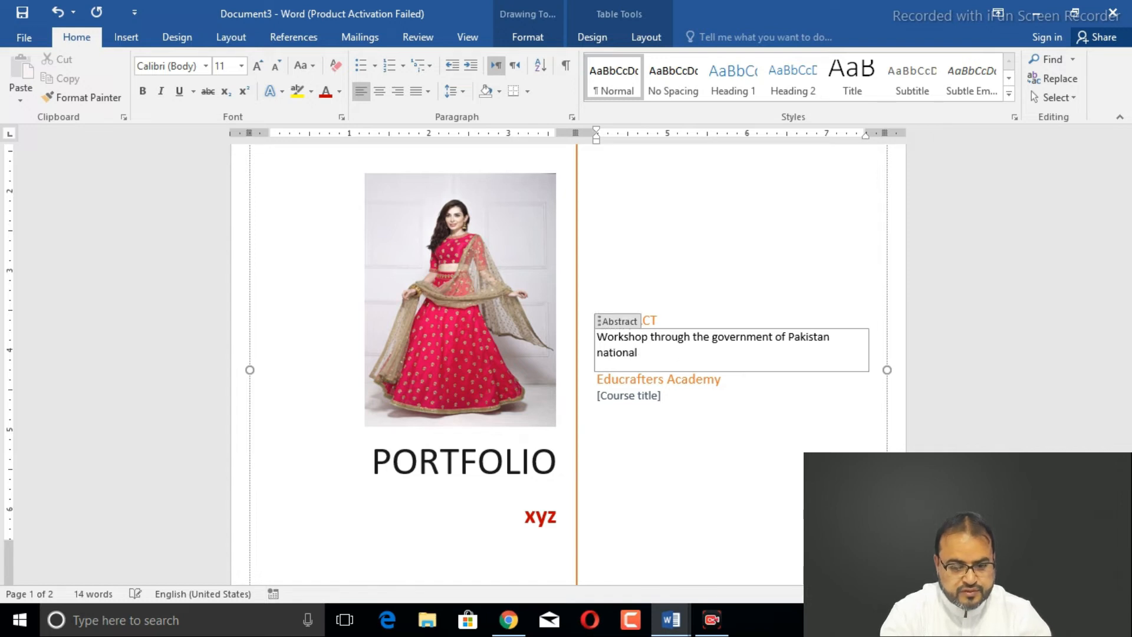
pyautogui.write('skill develope')
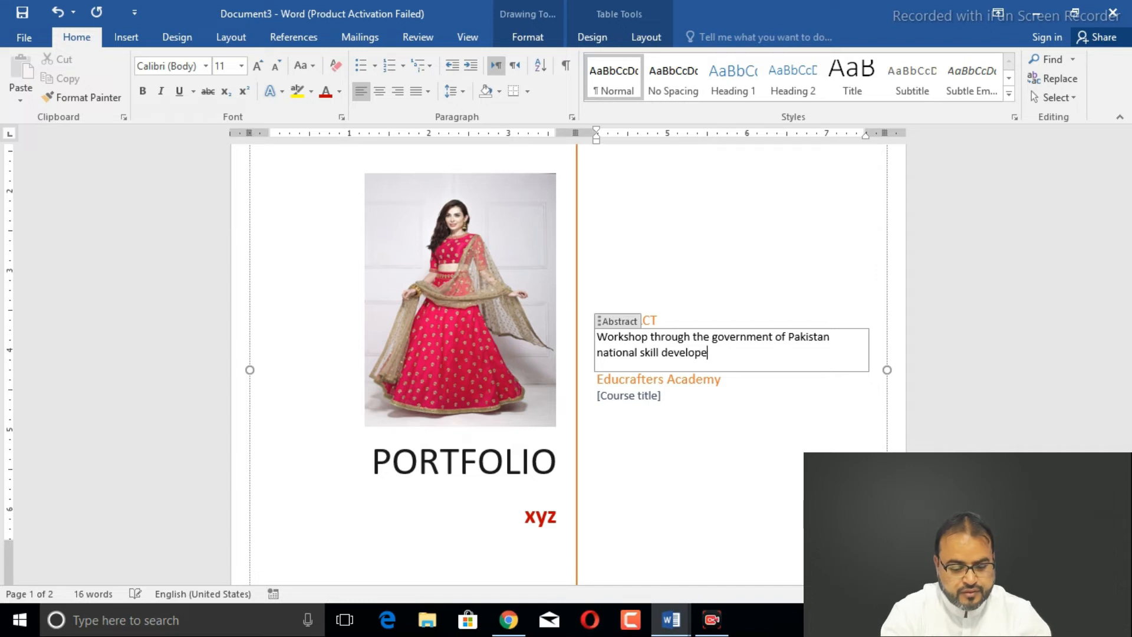
pyautogui.press('BackSpace')
pyautogui.write('ment')
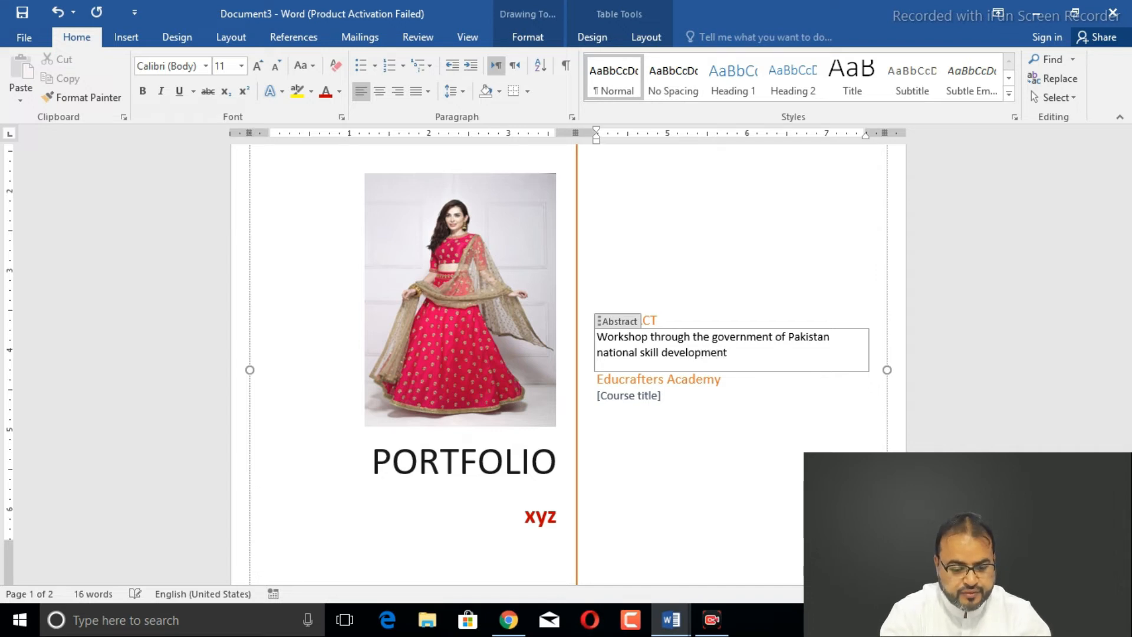
pyautogui.write(' program')
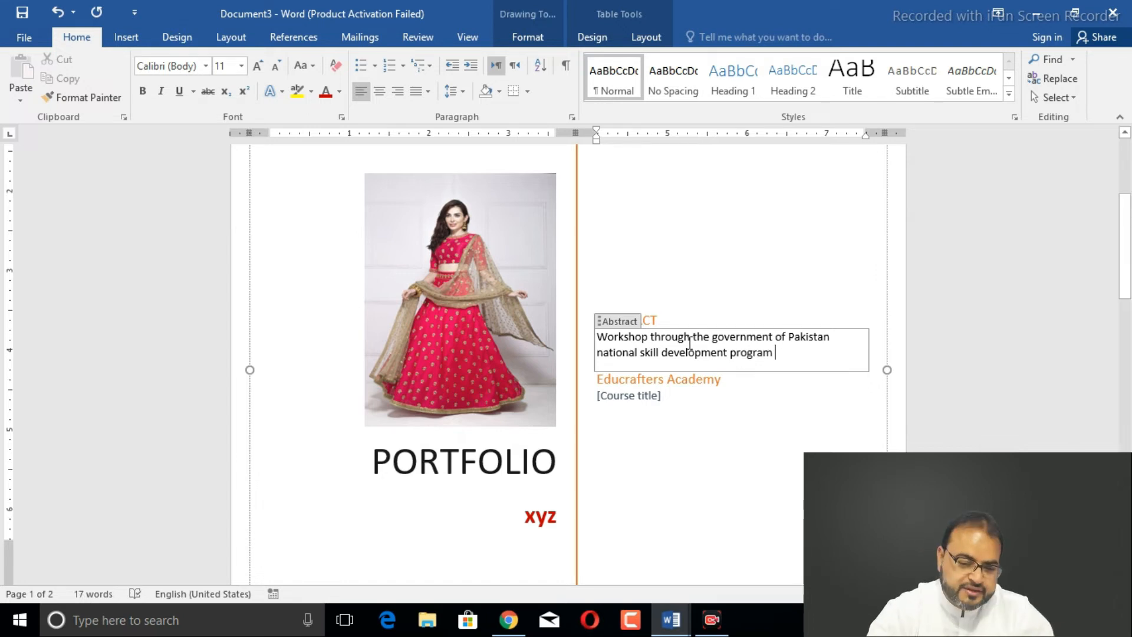
# - Format the abstract sentence as bold, 12-point, dark blue text
pyautogui.moveTo(598, 334); pyautogui.dragTo(772, 360)
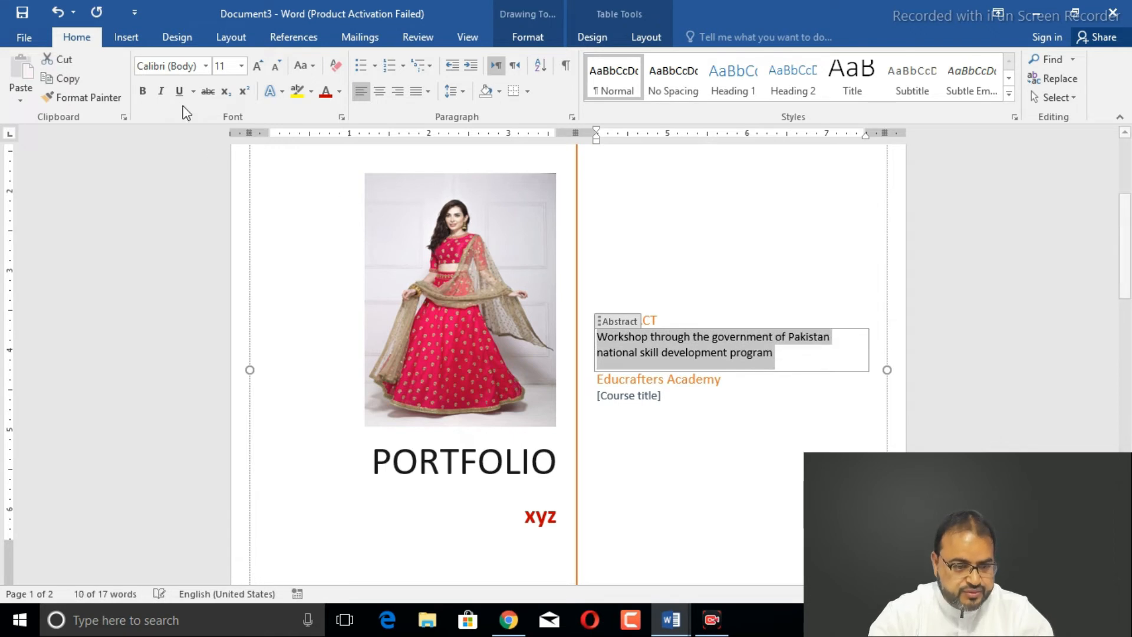
pyautogui.click(148, 93)
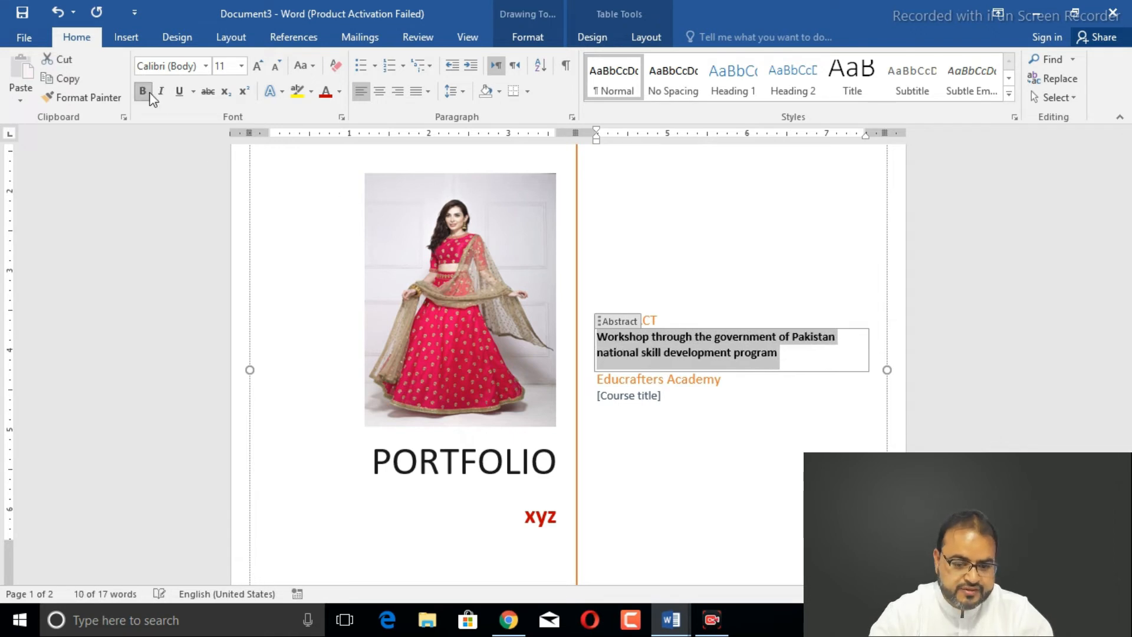
pyautogui.click(258, 65)
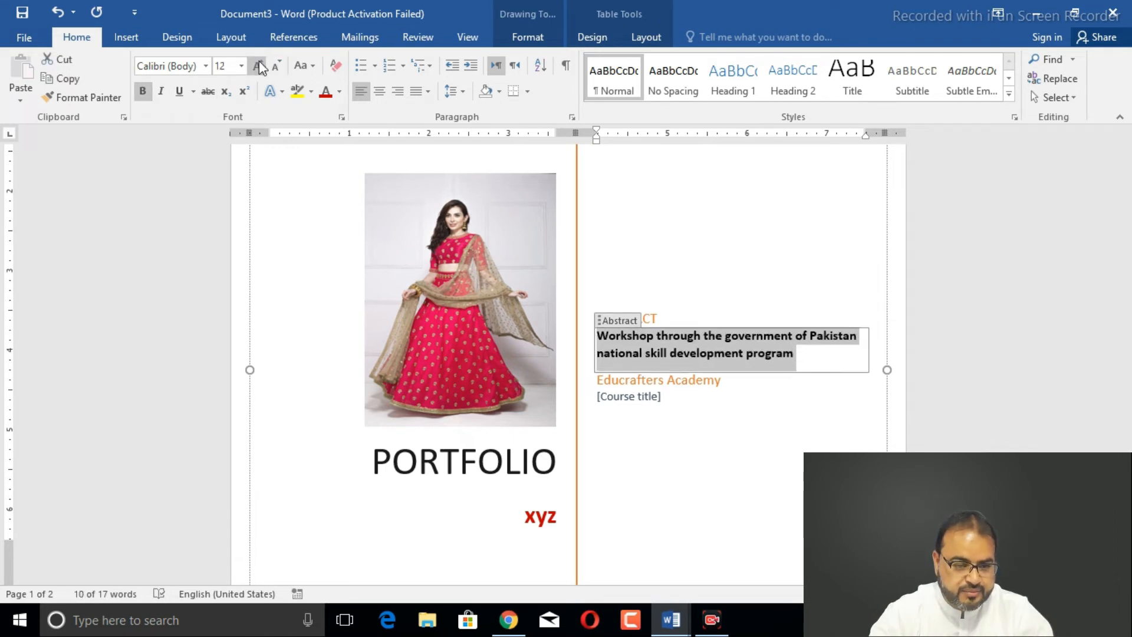
pyautogui.click(339, 91)
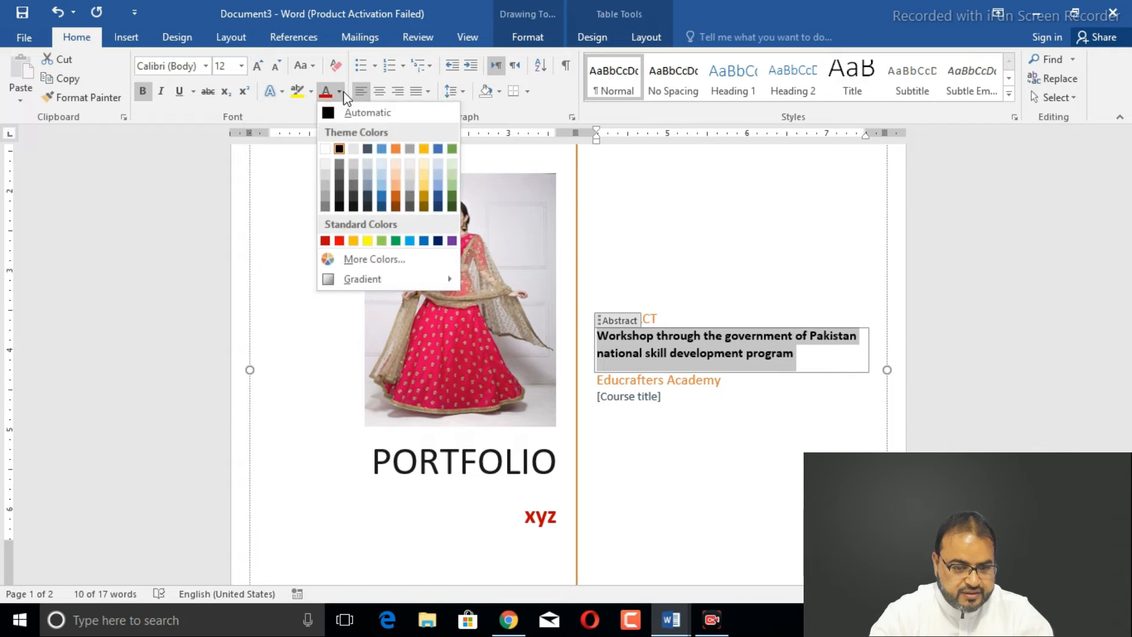
pyautogui.click(438, 240)
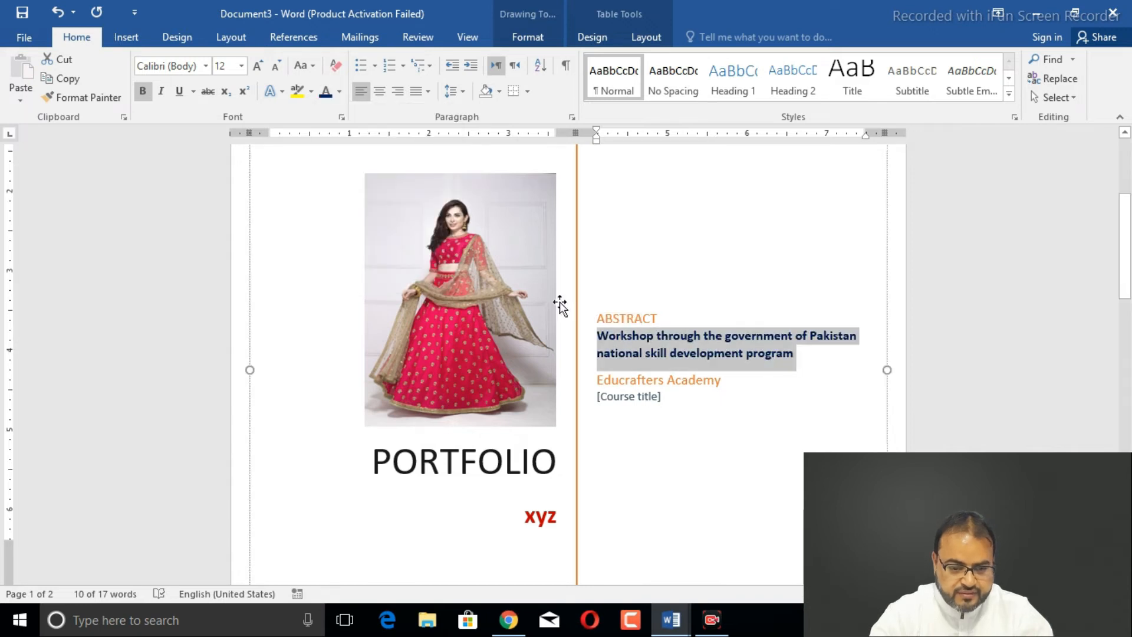
pyautogui.click(634, 383)
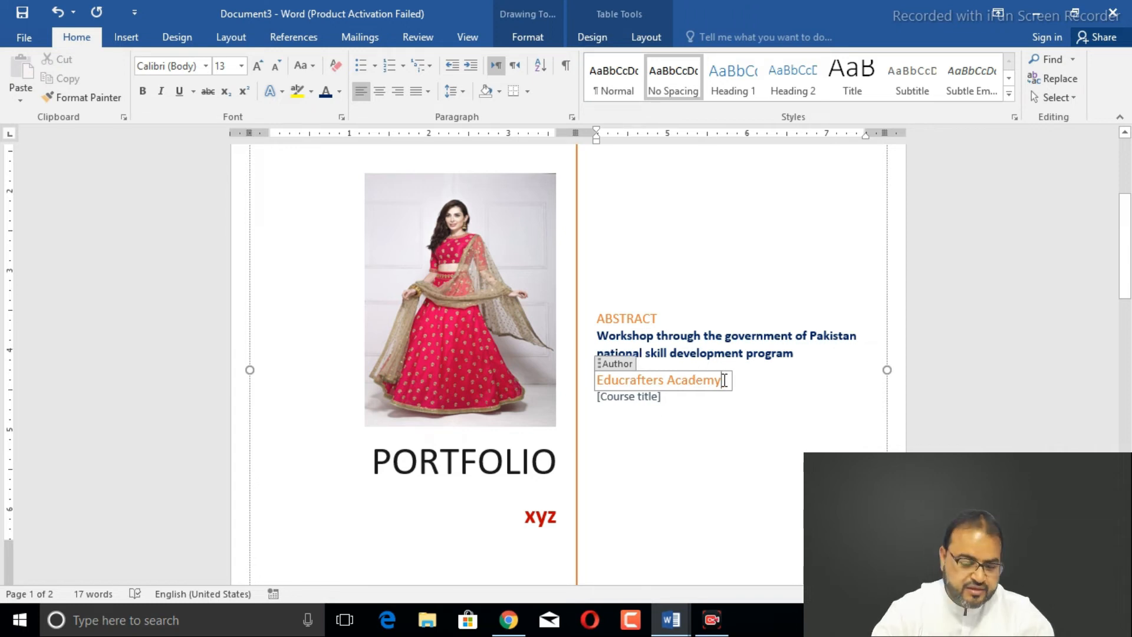
# - Delete Educrafters Academy from the author field and enter 'From' instead
pyautogui.press('BackSpace')
pyautogui.press('BackSpace')
pyautogui.press('BackSpace')
pyautogui.press('BackSpace')
pyautogui.press('BackSpace')
pyautogui.press('BackSpace')
pyautogui.press('BackSpace')
pyautogui.press('BackSpace')
pyautogui.press('BackSpace')
pyautogui.press('BackSpace')
pyautogui.press('BackSpace')
pyautogui.press('BackSpace')
pyautogui.press('BackSpace')
pyautogui.press('BackSpace')
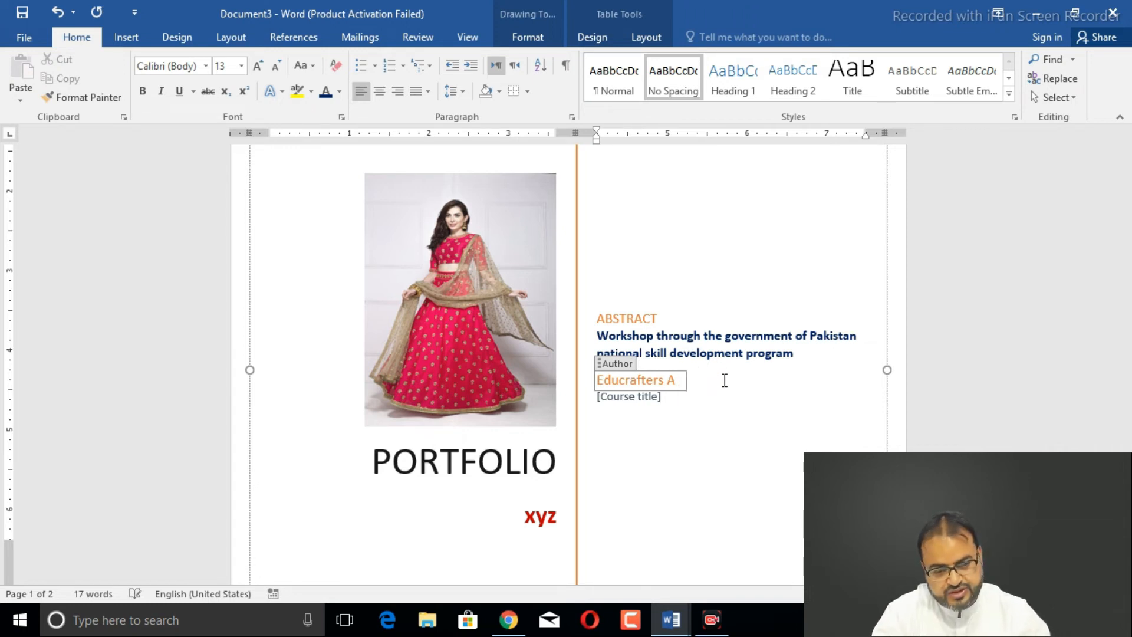
pyautogui.press('BackSpace')
pyautogui.press('BackSpace')
pyautogui.press('BackSpace')
pyautogui.press('BackSpace')
pyautogui.press('BackSpace')
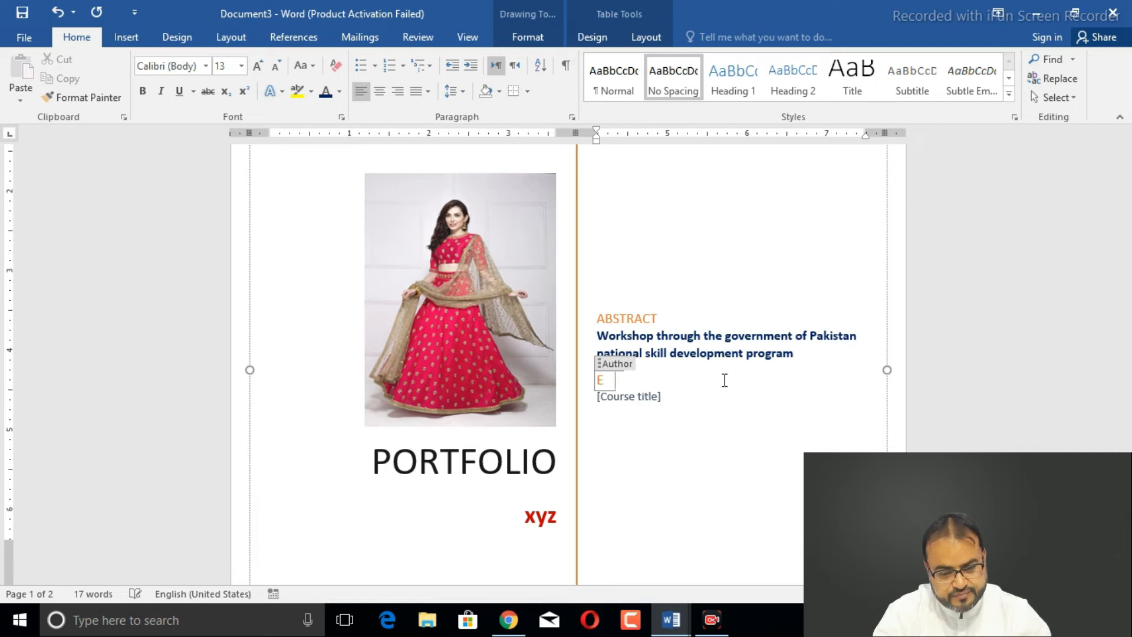
pyautogui.write('from')
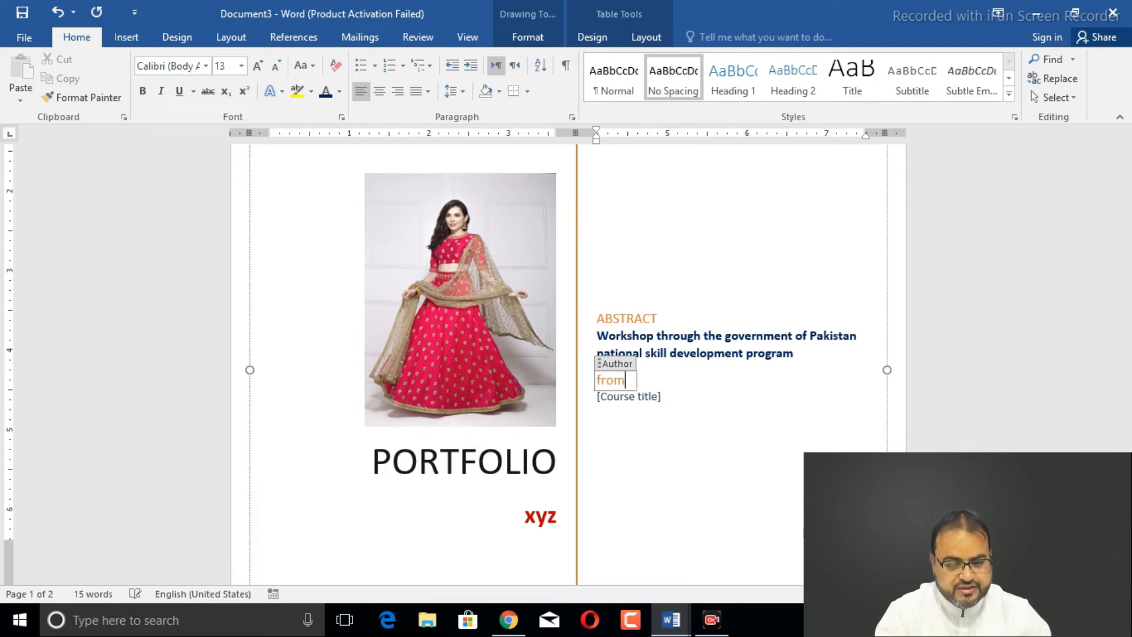
pyautogui.press('BackSpace')
pyautogui.press('BackSpace')
pyautogui.press('BackSpace')
pyautogui.press('BackSpace')
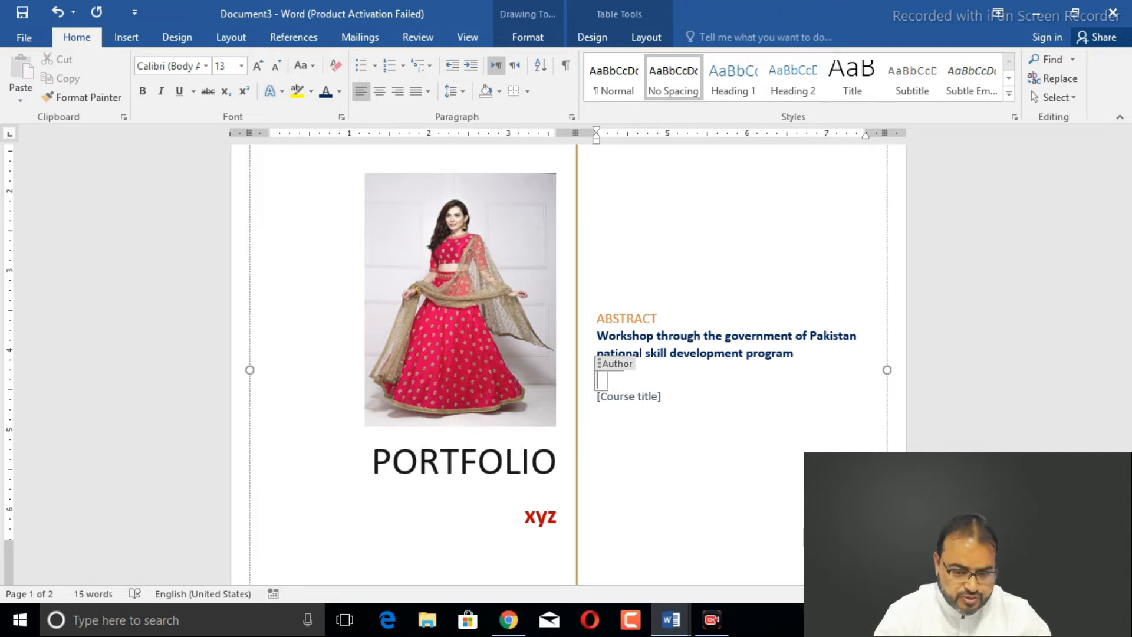
pyautogui.write('From')
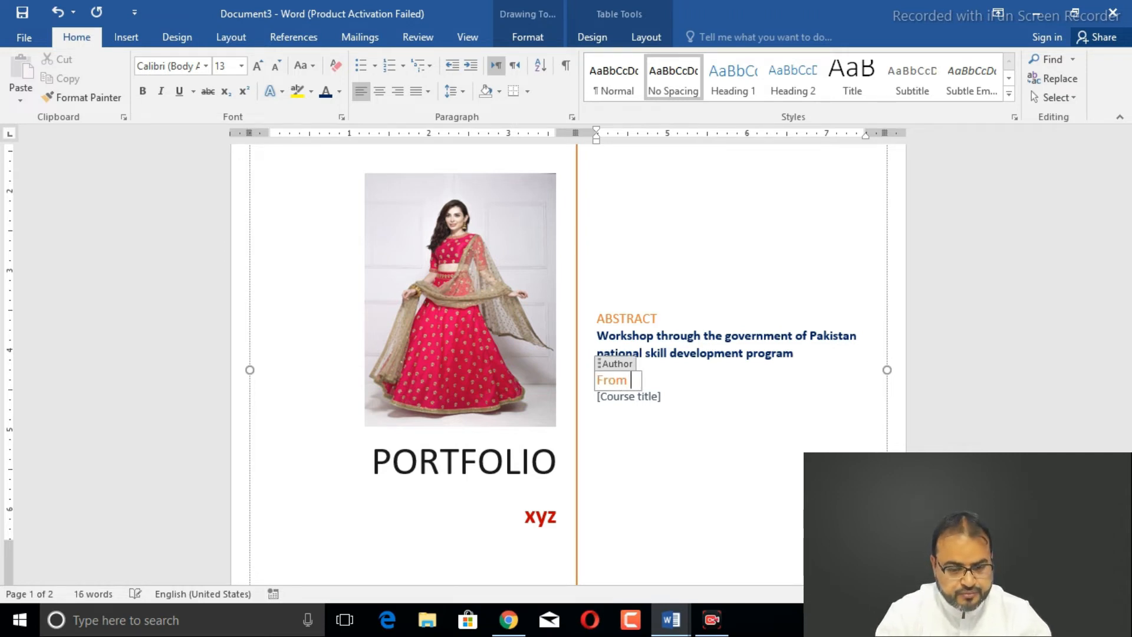
# - Enter 'Technical training center' in the Course title field
pyautogui.click(642, 400)
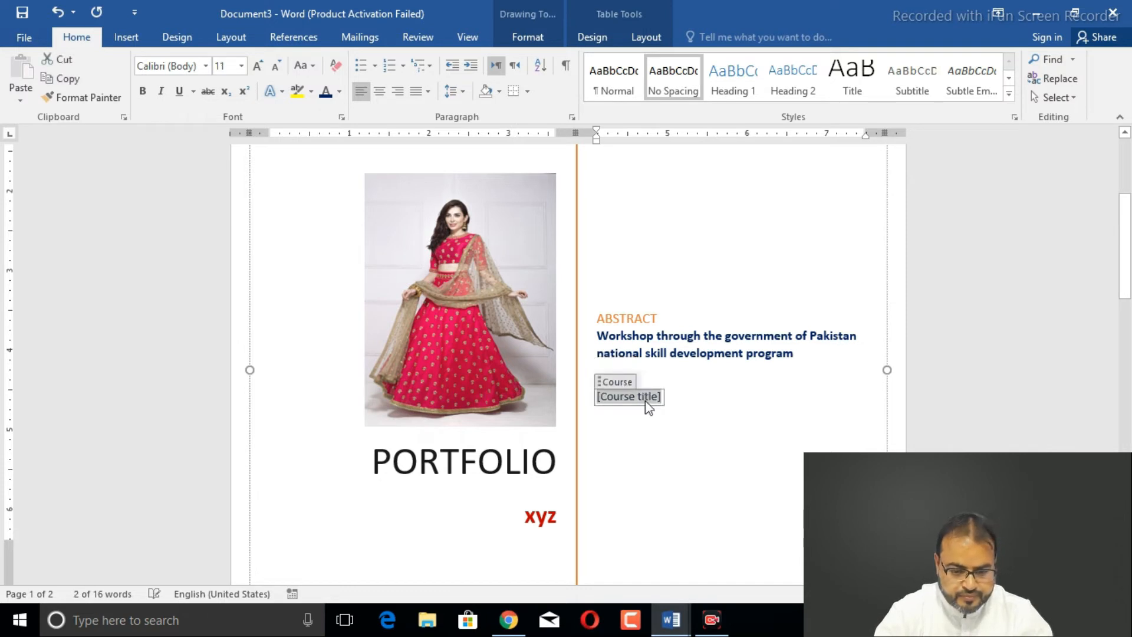
pyautogui.write('Tec')
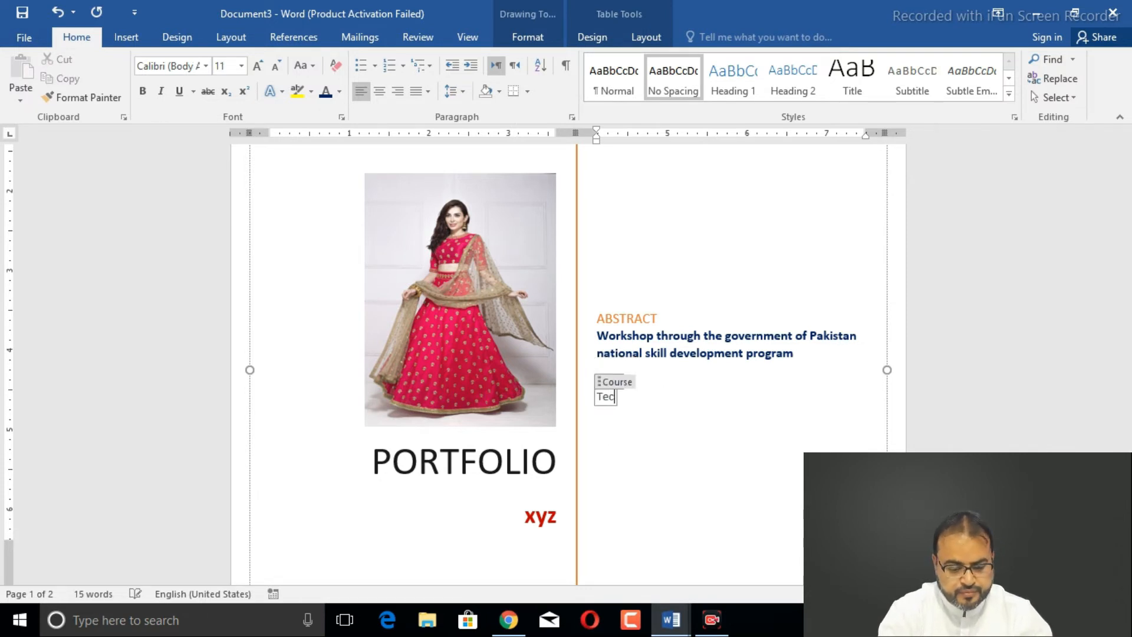
pyautogui.write('hnic')
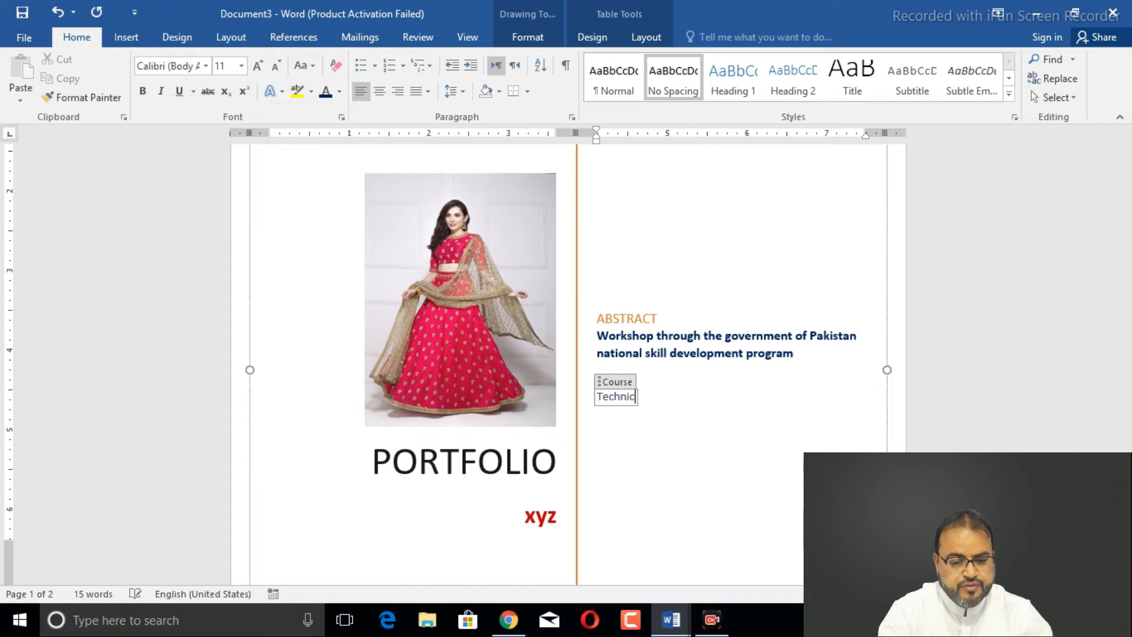
pyautogui.write('al tra')
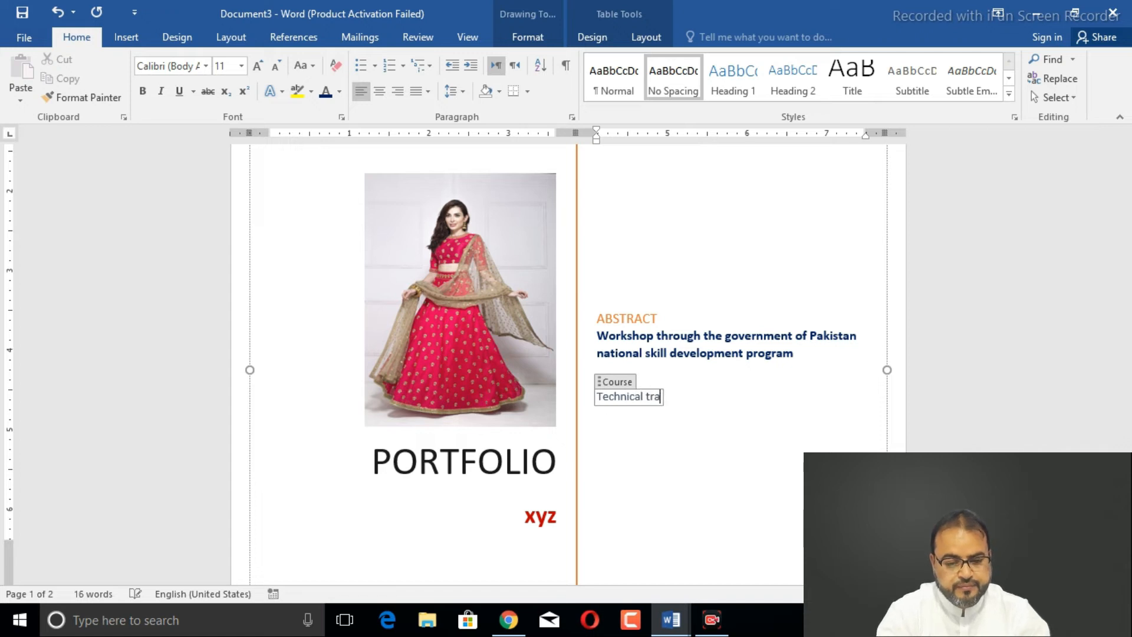
pyautogui.write('inn')
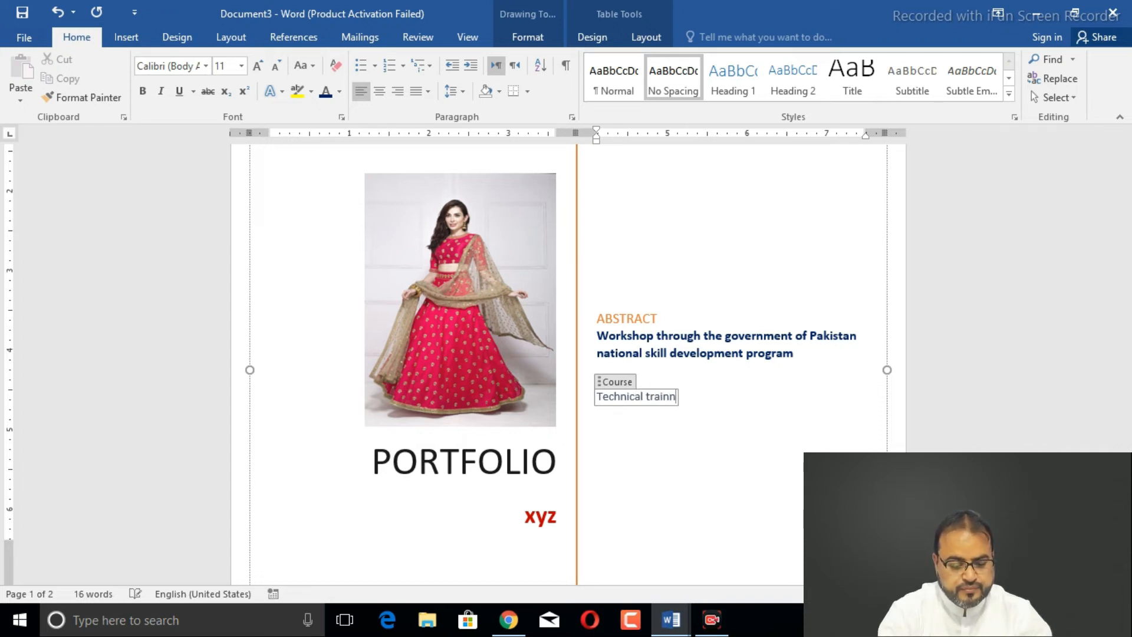
pyautogui.press('BackSpace')
pyautogui.write('ing center')
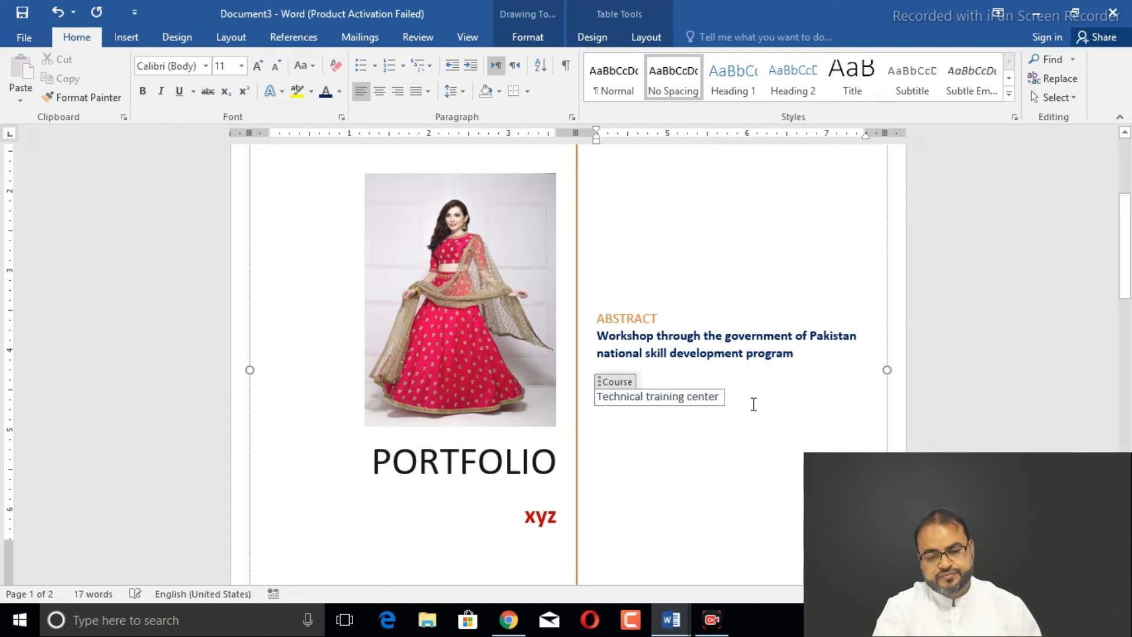
pyautogui.click(780, 283)
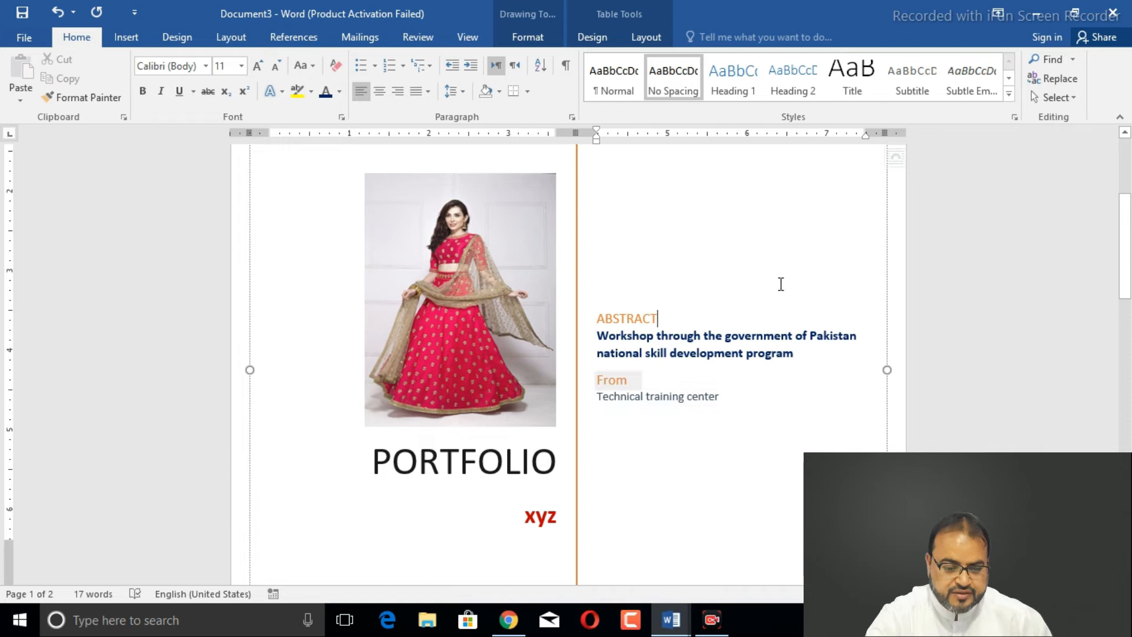
# - Check the portfolio cover in print preview, then go back to the top of the cover page
pyautogui.moveTo(1129, 255); pyautogui.dragTo(1130, 299)
pyautogui.hotkey('ctrl', 'p')
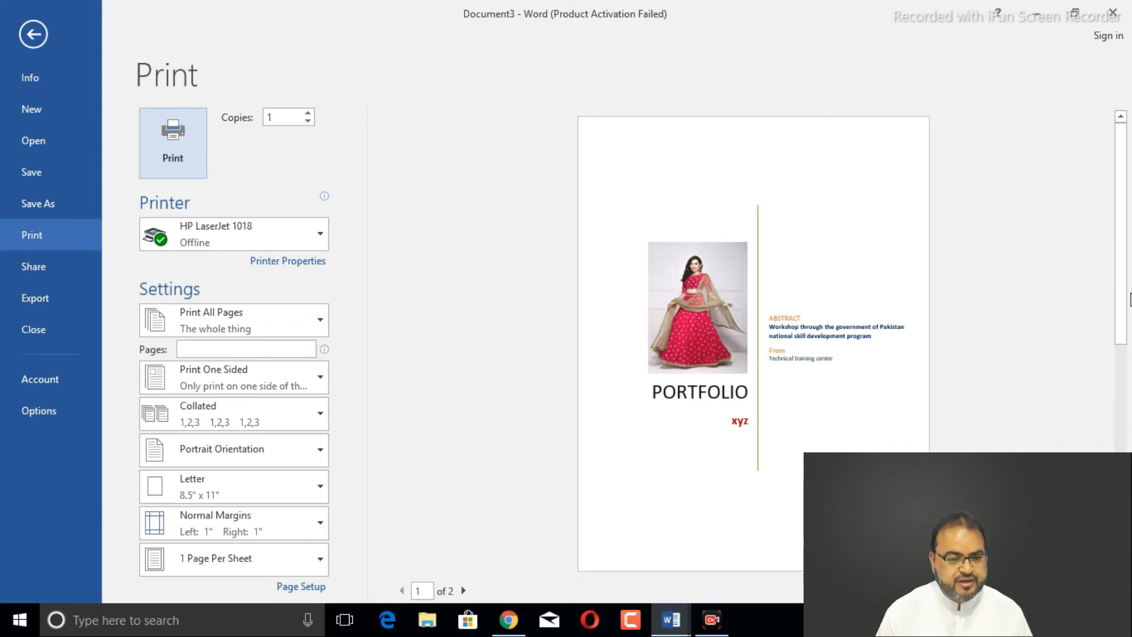
pyautogui.press('Escape')
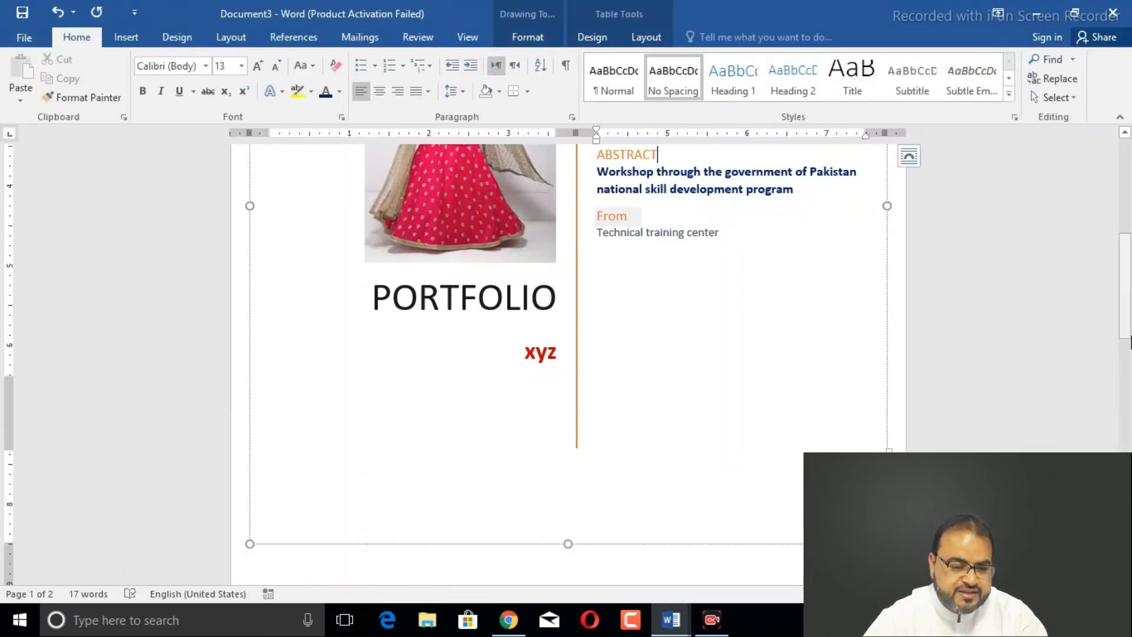
pyautogui.scroll(5, 436, 147)
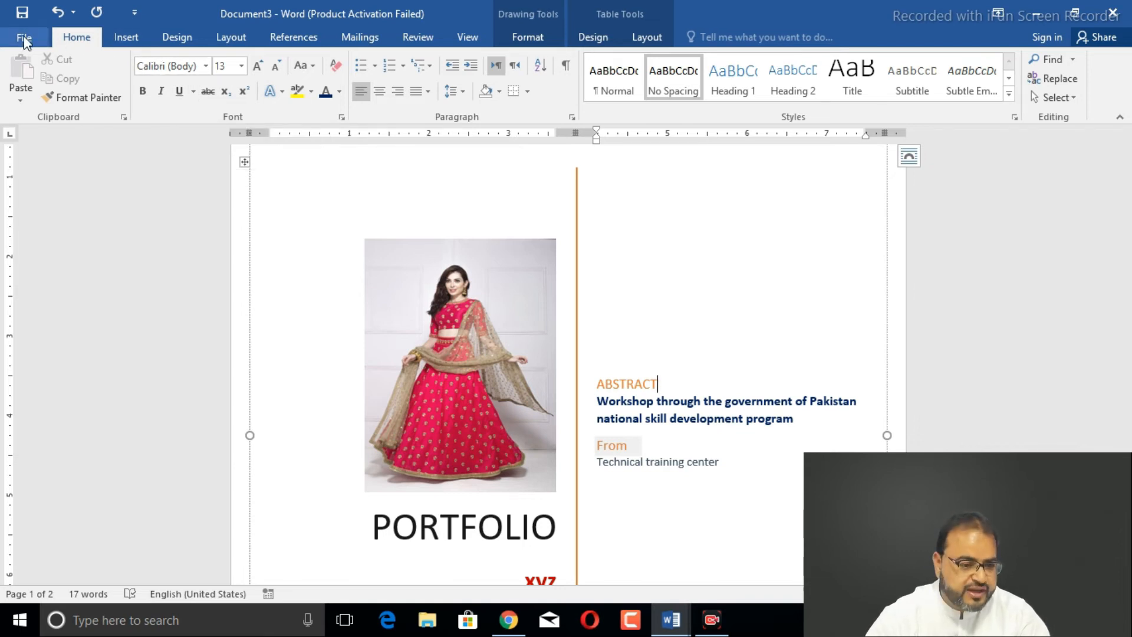
# - Apply the built-in Facet cover page, keeping the PORTFOLIO title and xyz
pyautogui.click(129, 35)
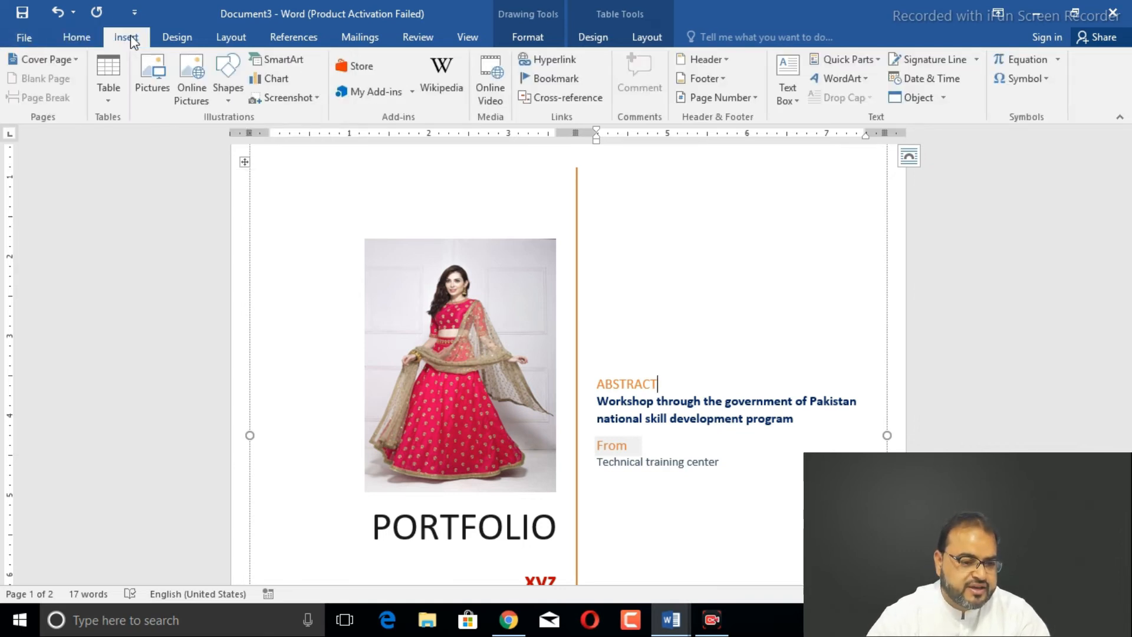
pyautogui.click(39, 59)
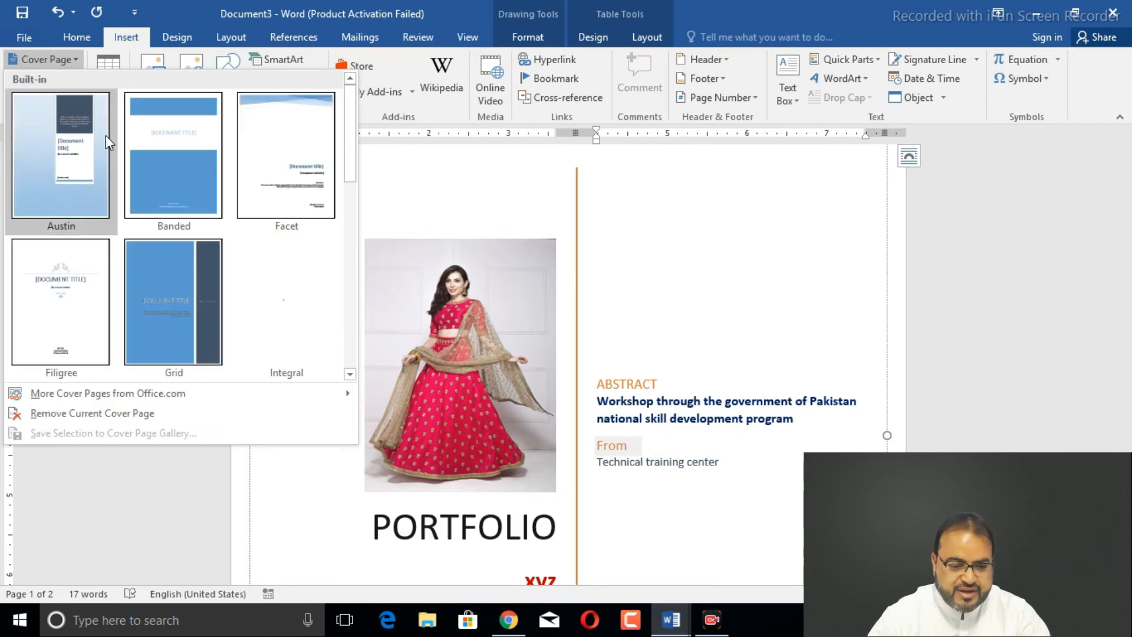
pyautogui.click(313, 164)
pyautogui.moveTo(1124, 235)
pyautogui.mouseDown()
pyautogui.moveTo(1130, 330)
pyautogui.moveTo(1129, 241)
pyautogui.mouseUp()
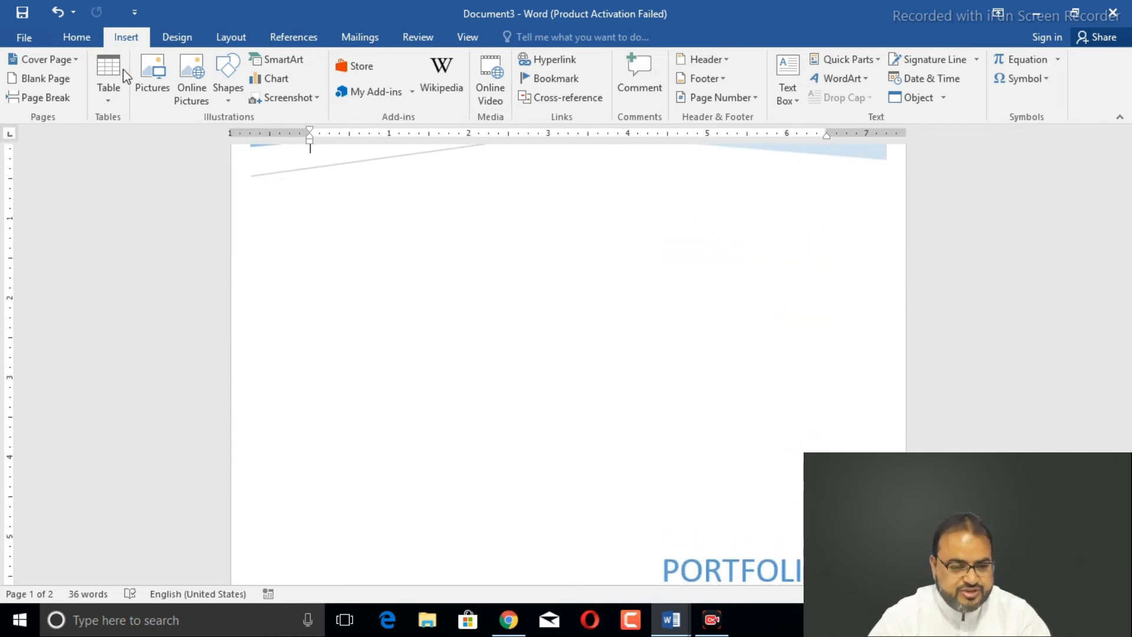
# - Swap the cover page for the built-in Grid design
pyautogui.click(70, 65)
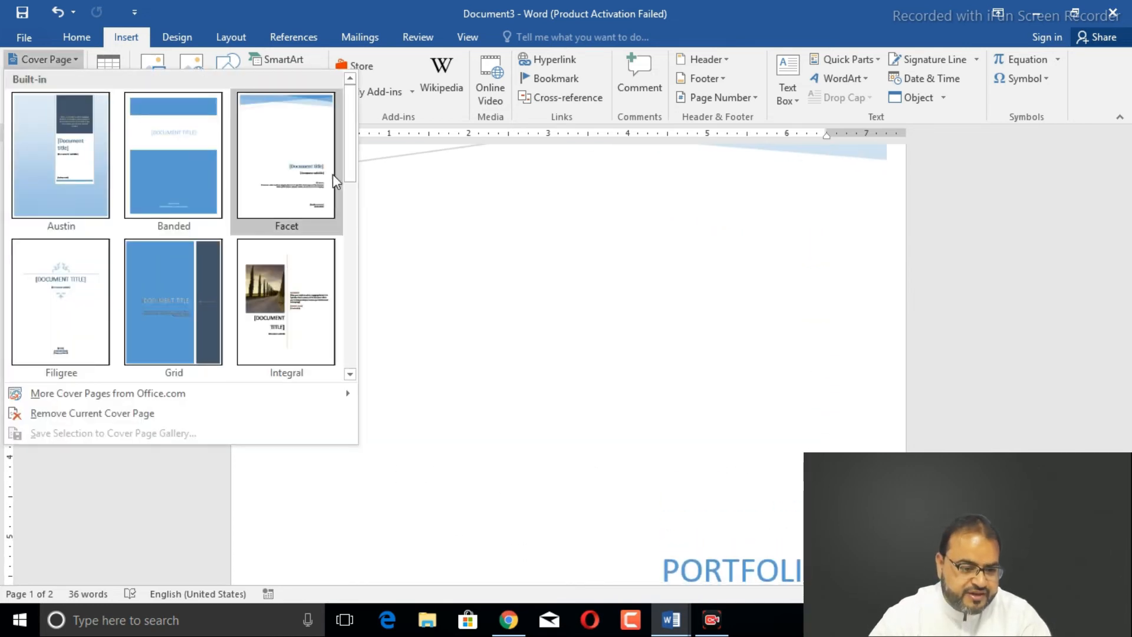
pyautogui.click(180, 329)
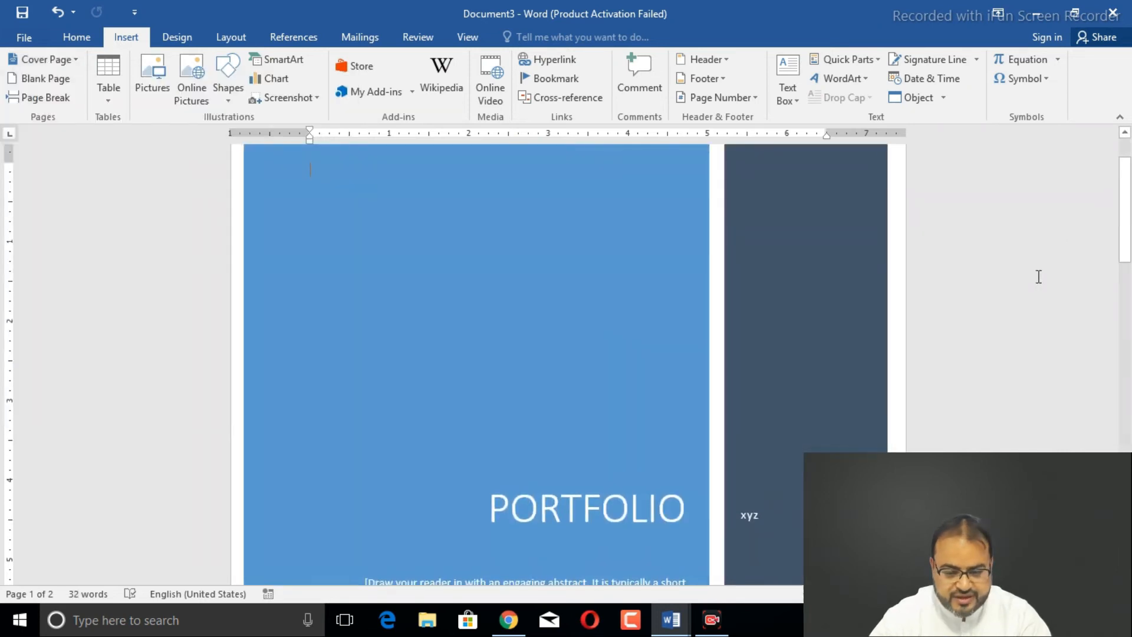
pyautogui.moveTo(1128, 204); pyautogui.dragTo(1124, 171)
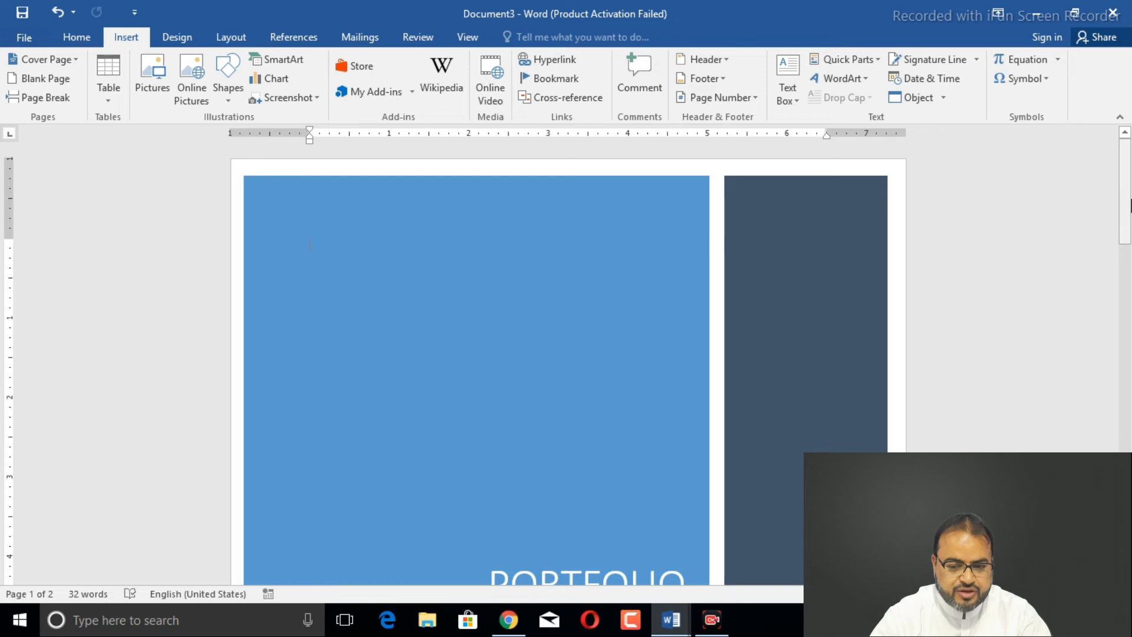
# - Insert blank pages until the document runs to 18 pages
pyautogui.moveTo(1128, 204)
pyautogui.mouseDown()
pyautogui.moveTo(1126, 431)
pyautogui.moveTo(1127, 202)
pyautogui.mouseUp()
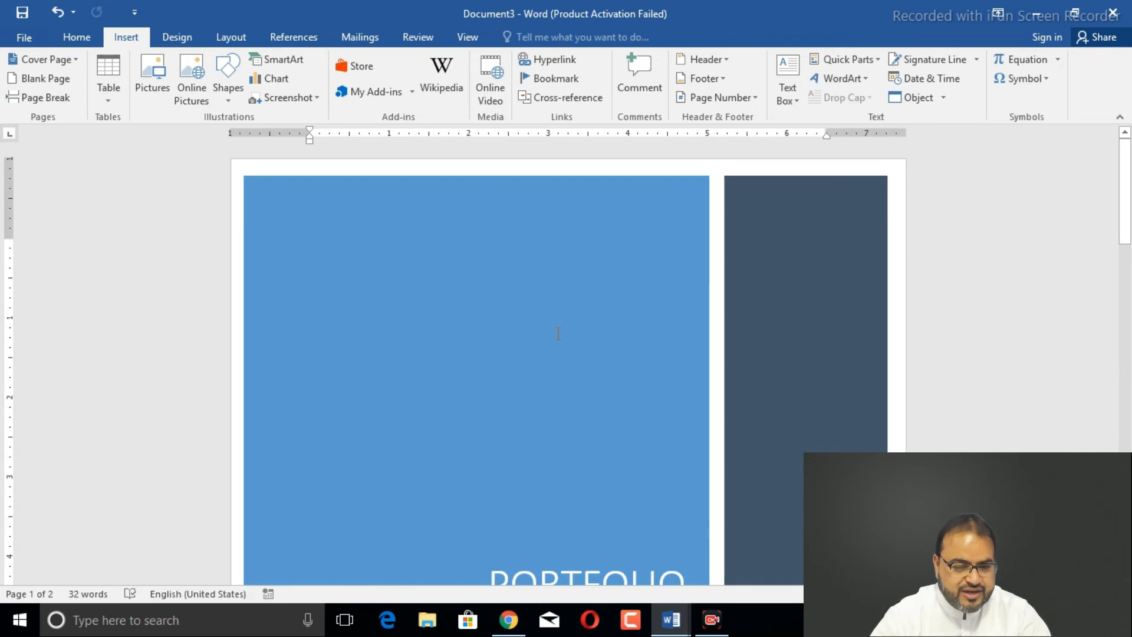
pyautogui.click(46, 81)
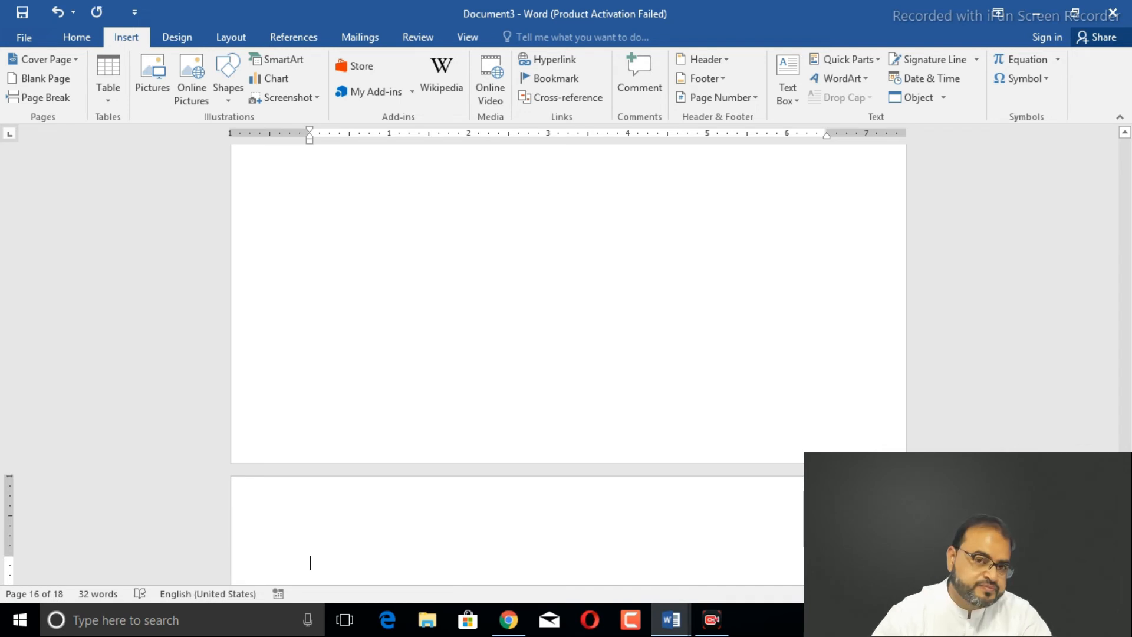
pyautogui.moveTo(1128, 495); pyautogui.dragTo(1124, 145)
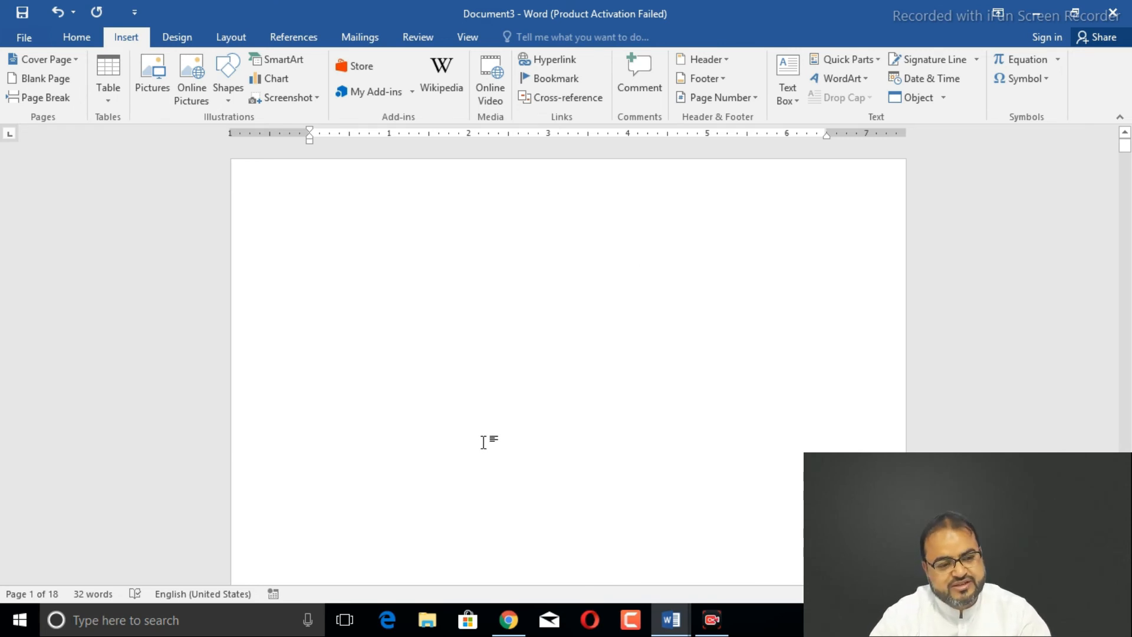
# - Bring up DEDM COURSE CONTENT, hide its Navigation pane, and scroll through the Course Contents list
pyautogui.moveTo(664, 623)
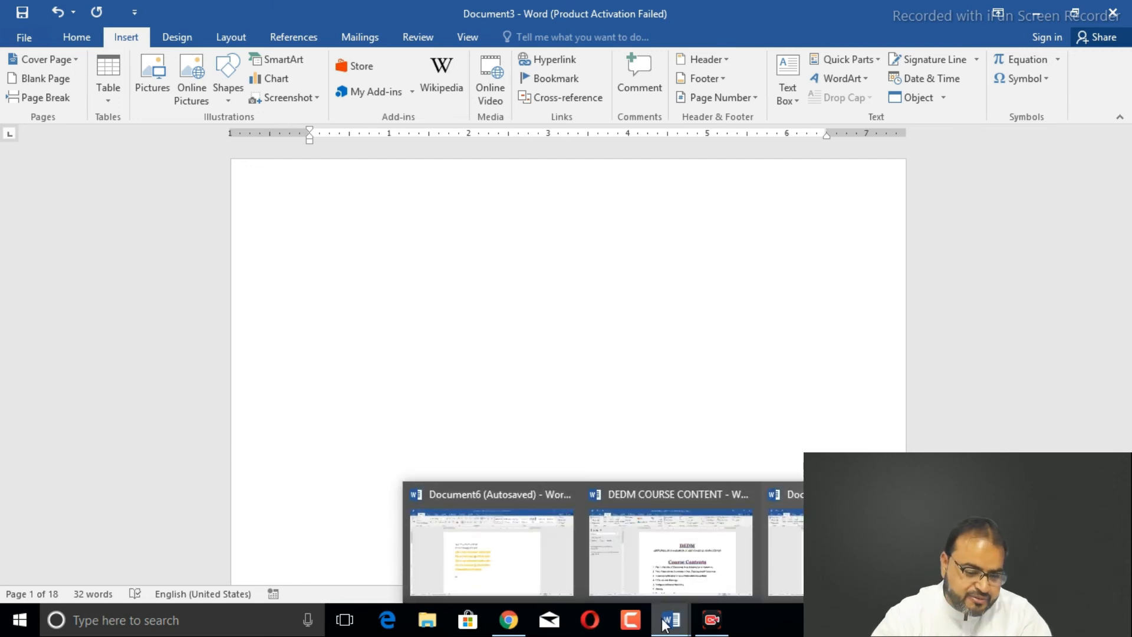
pyautogui.click(671, 569)
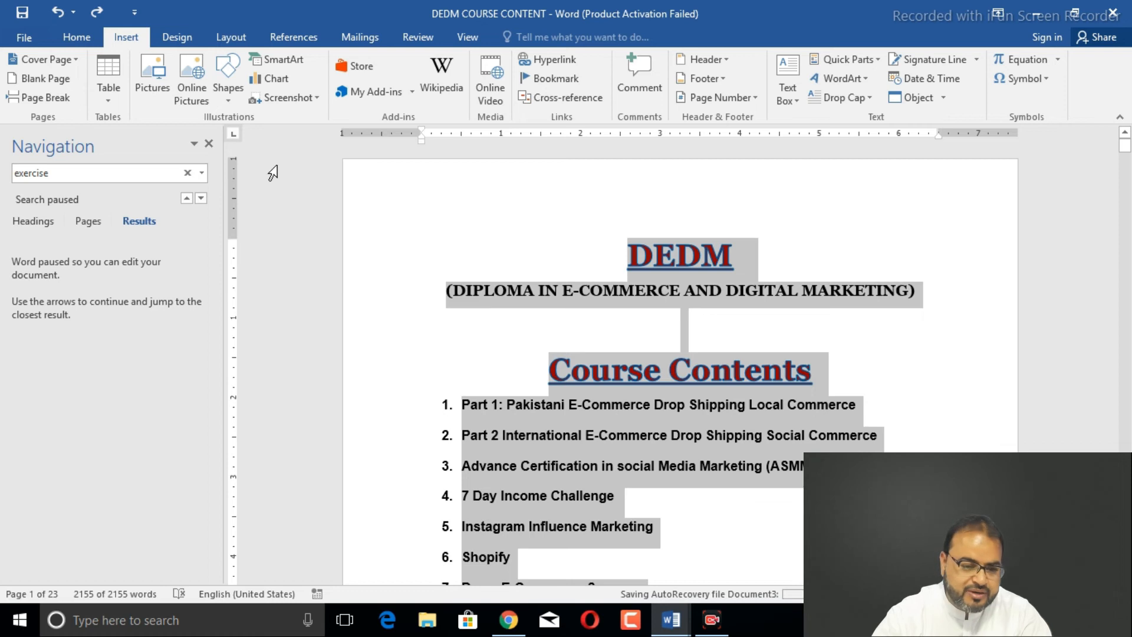
pyautogui.click(210, 143)
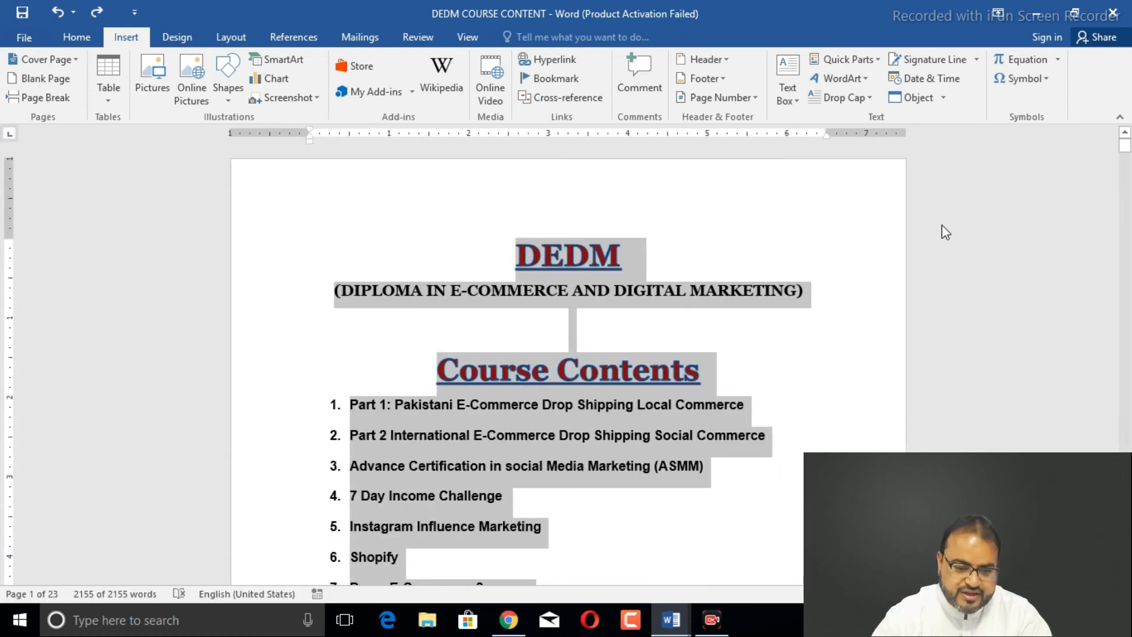
pyautogui.click(830, 242)
pyautogui.moveTo(1125, 144); pyautogui.dragTo(1128, 162)
pyautogui.moveTo(1127, 156)
pyautogui.mouseDown()
pyautogui.moveTo(1127, 169)
pyautogui.moveTo(1128, 159)
pyautogui.mouseUp()
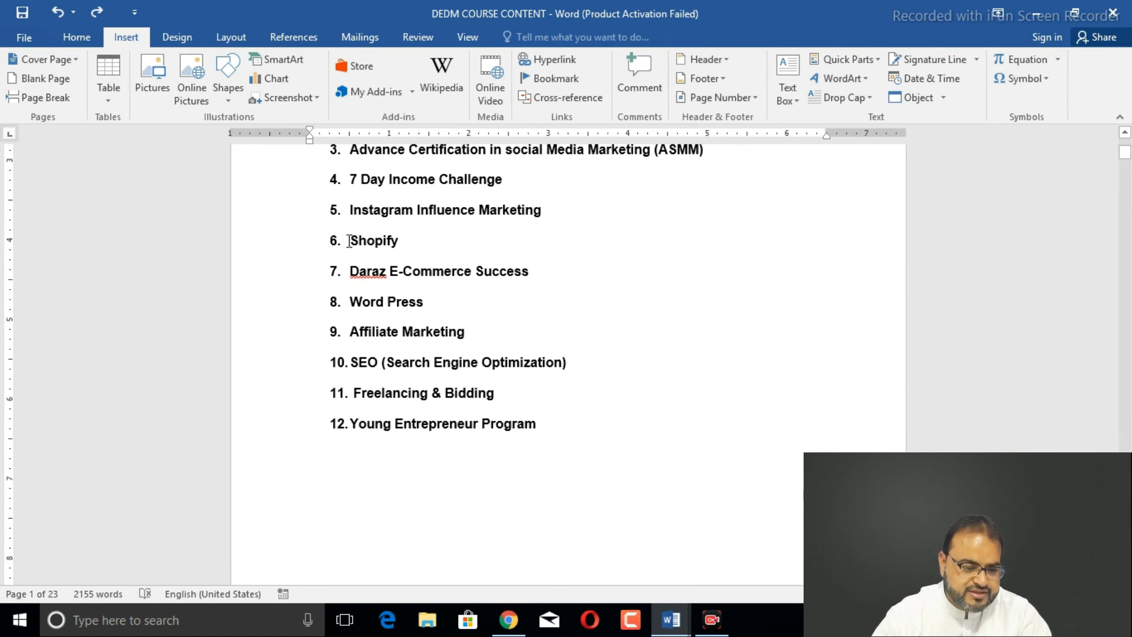
pyautogui.click(351, 270)
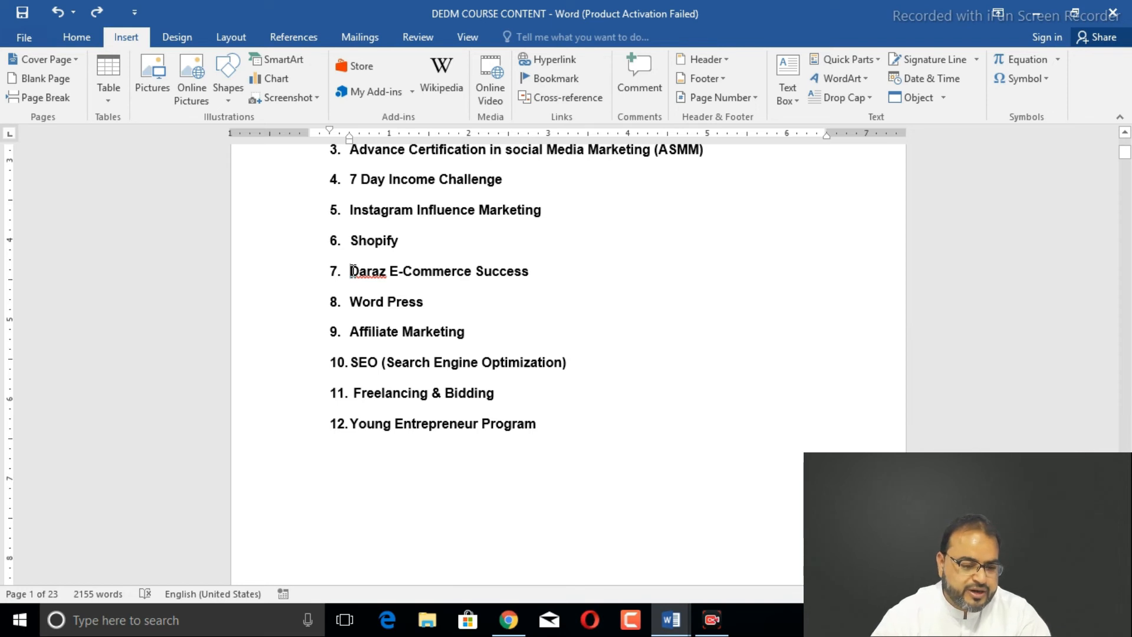
pyautogui.click(36, 97)
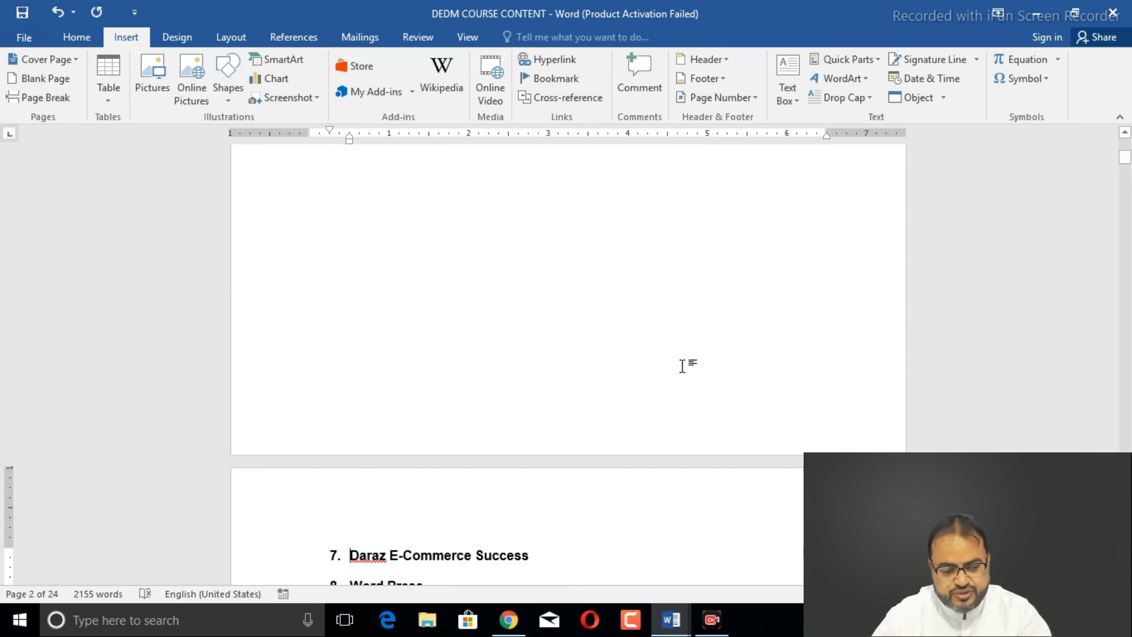
pyautogui.moveTo(1124, 162); pyautogui.dragTo(1126, 169)
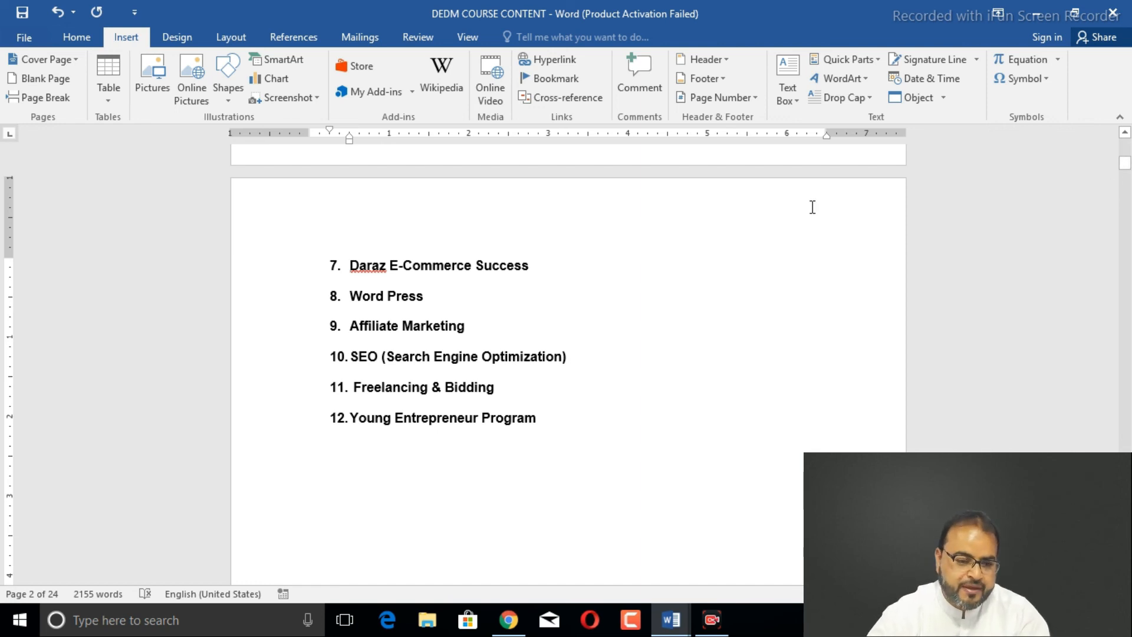
pyautogui.click(61, 99)
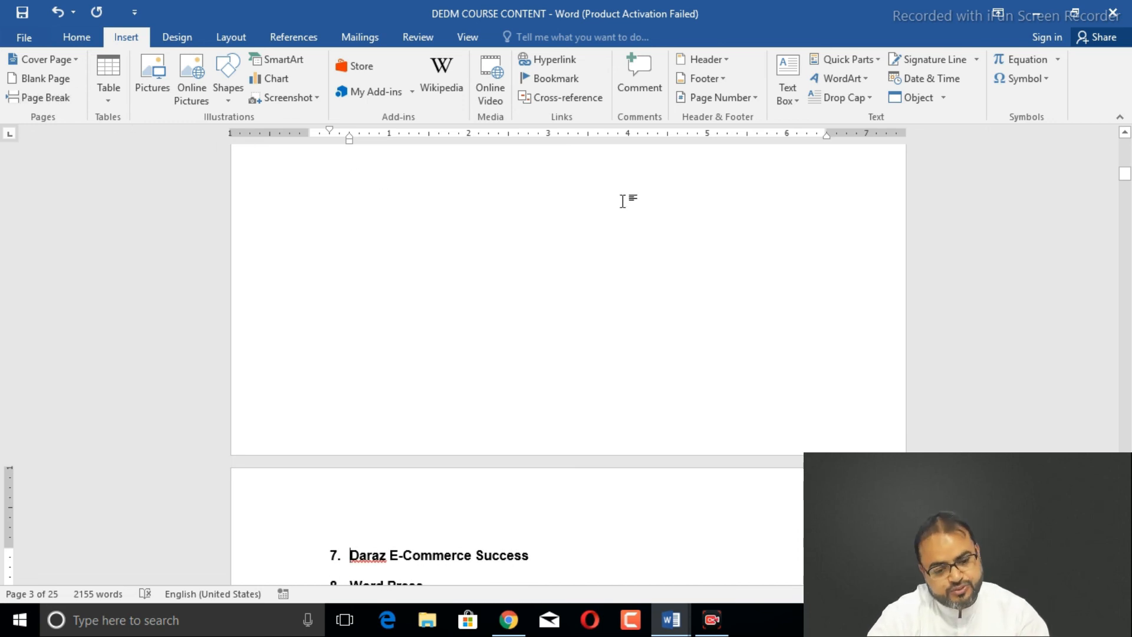
pyautogui.moveTo(1125, 173); pyautogui.dragTo(1125, 157)
pyautogui.hotkey('ctrl', 'z')
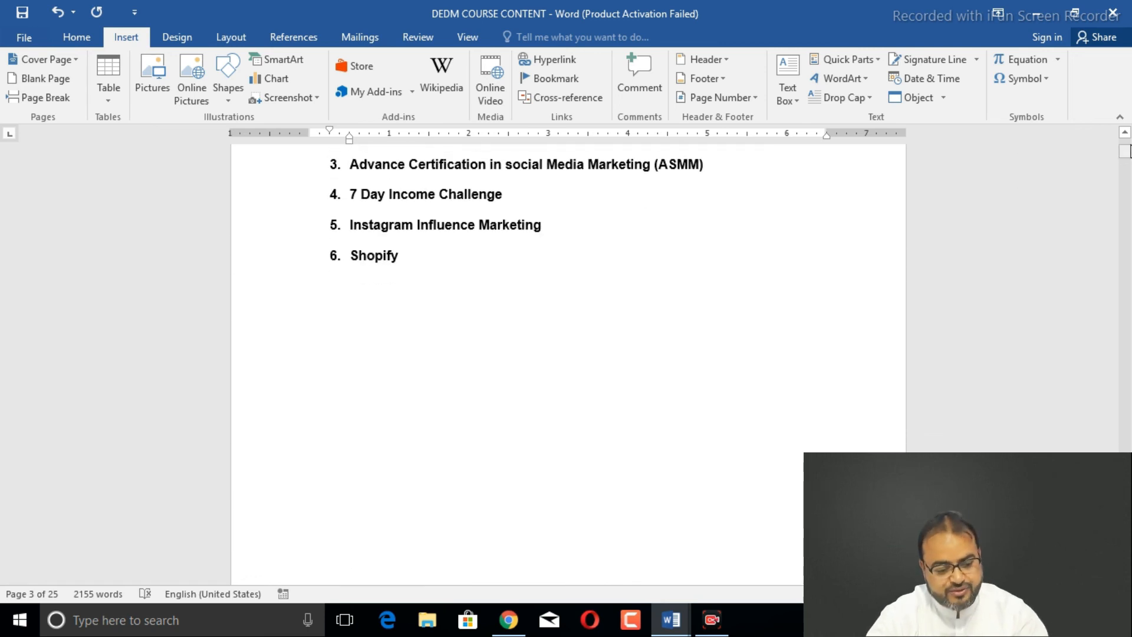
pyautogui.hotkey('ctrl', 'z')
pyautogui.hotkey('ctrl', 'z')
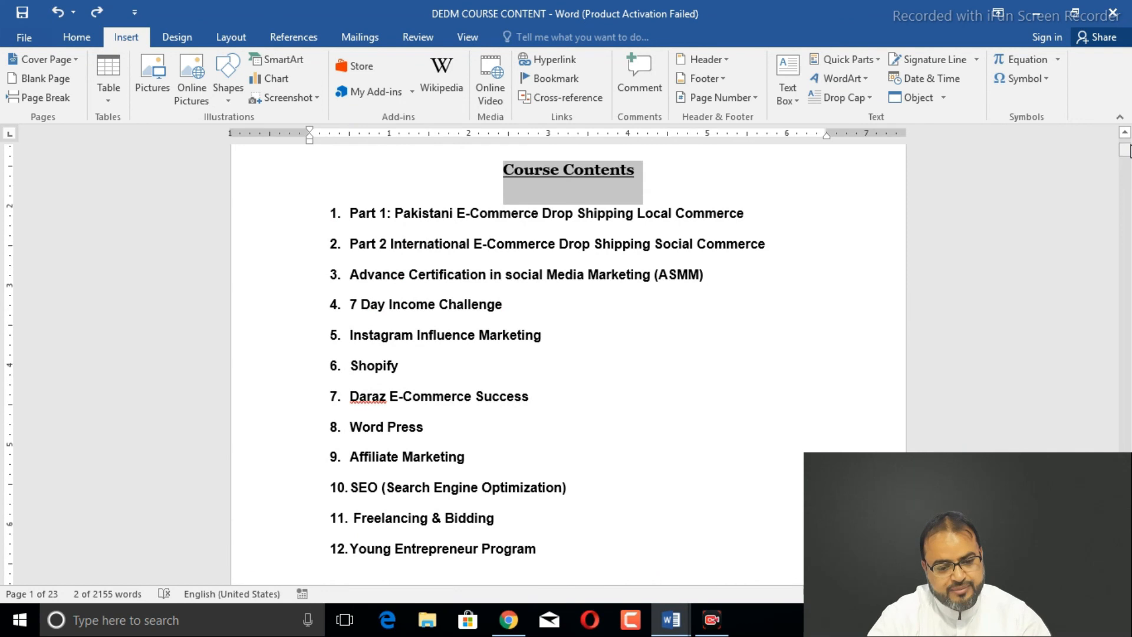